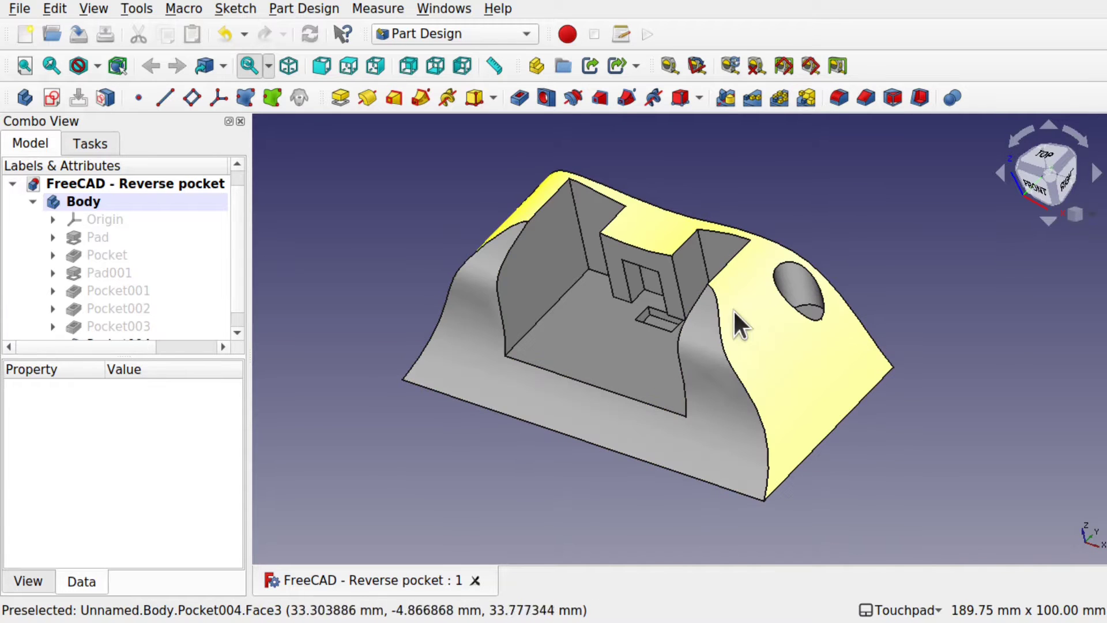
Step: Orbit the model, then roll the visible state back from Pocket004 to Pocket002
{"action": "middle_click_drag", "start_coordinate": [839, 358], "coordinate": [638, 359]}
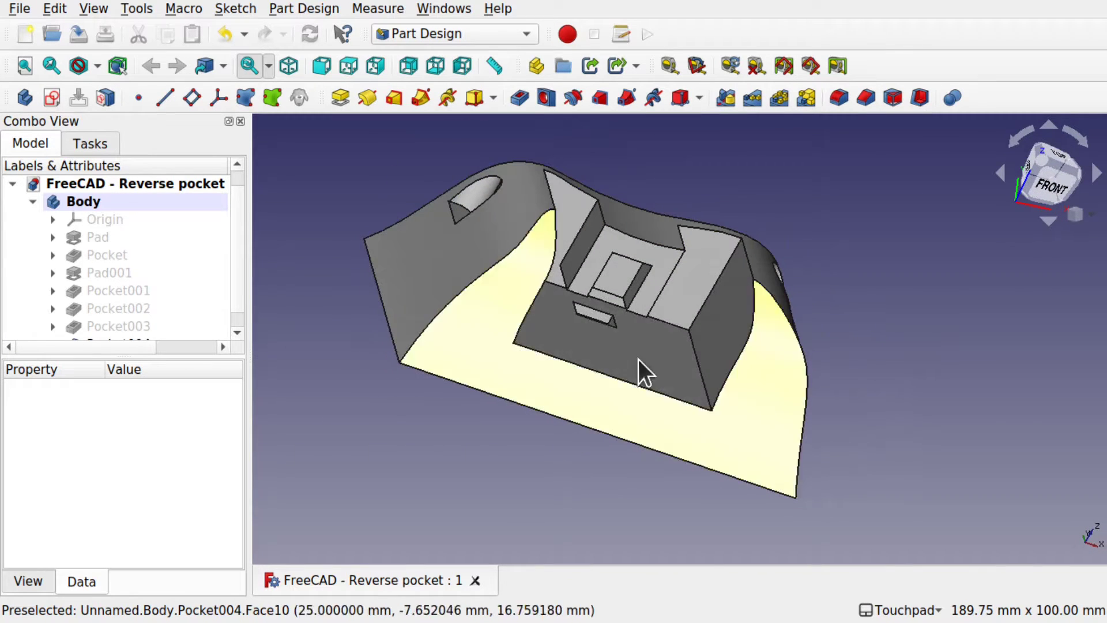
{"action": "middle_click_drag", "start_coordinate": [504, 323], "coordinate": [597, 382]}
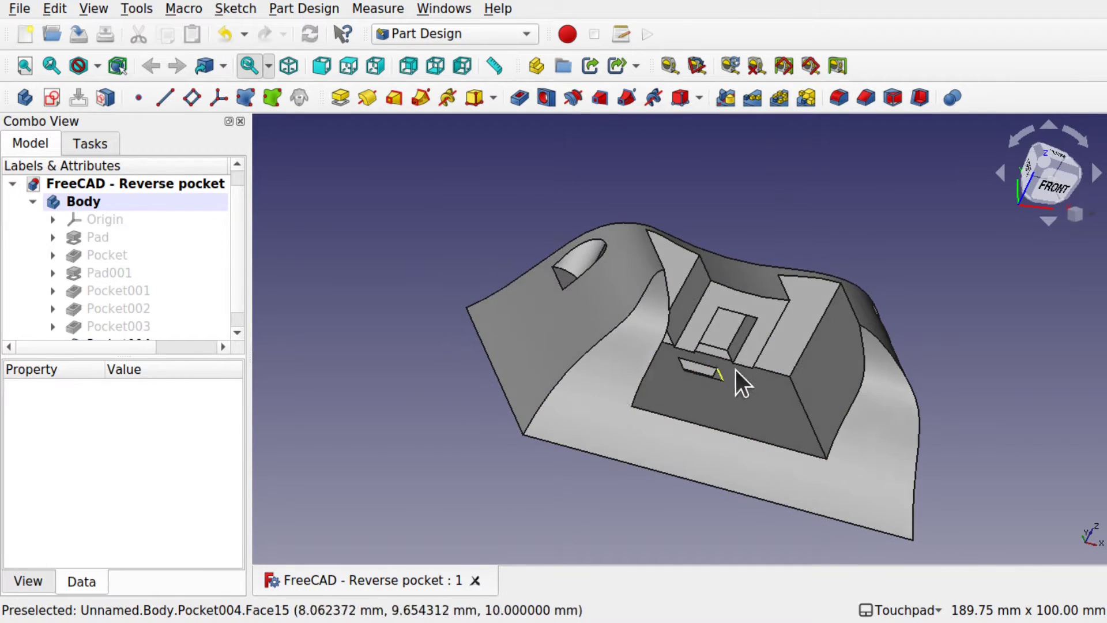
{"action": "middle_click_drag", "start_coordinate": [734, 378], "coordinate": [647, 393]}
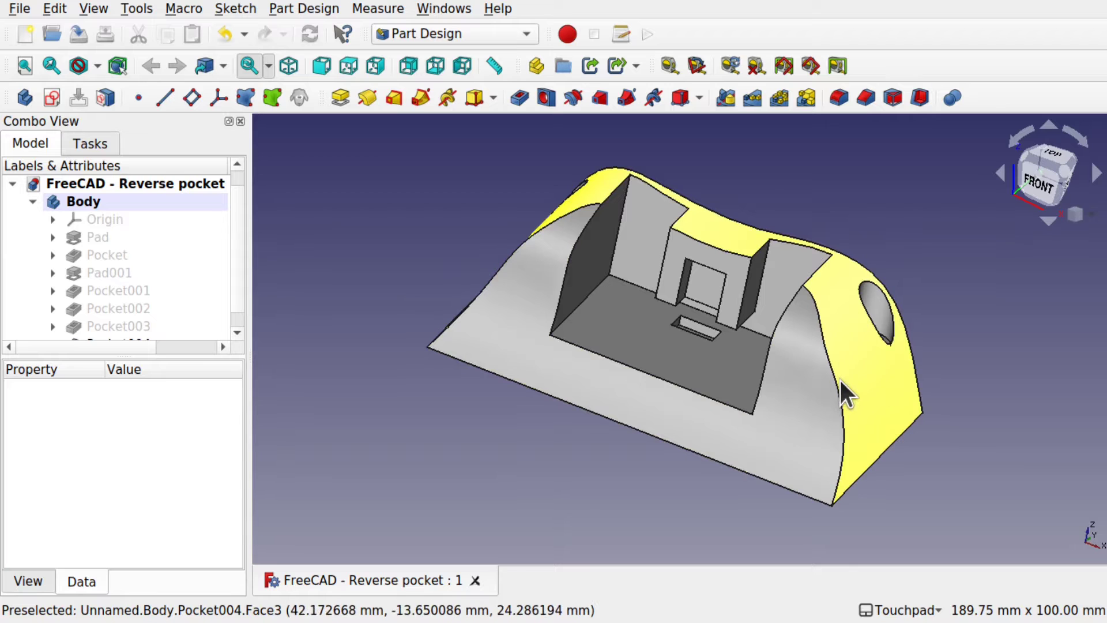
{"action": "left_click_drag", "start_coordinate": [483, 310], "coordinate": [463, 383], "text": "alt"}
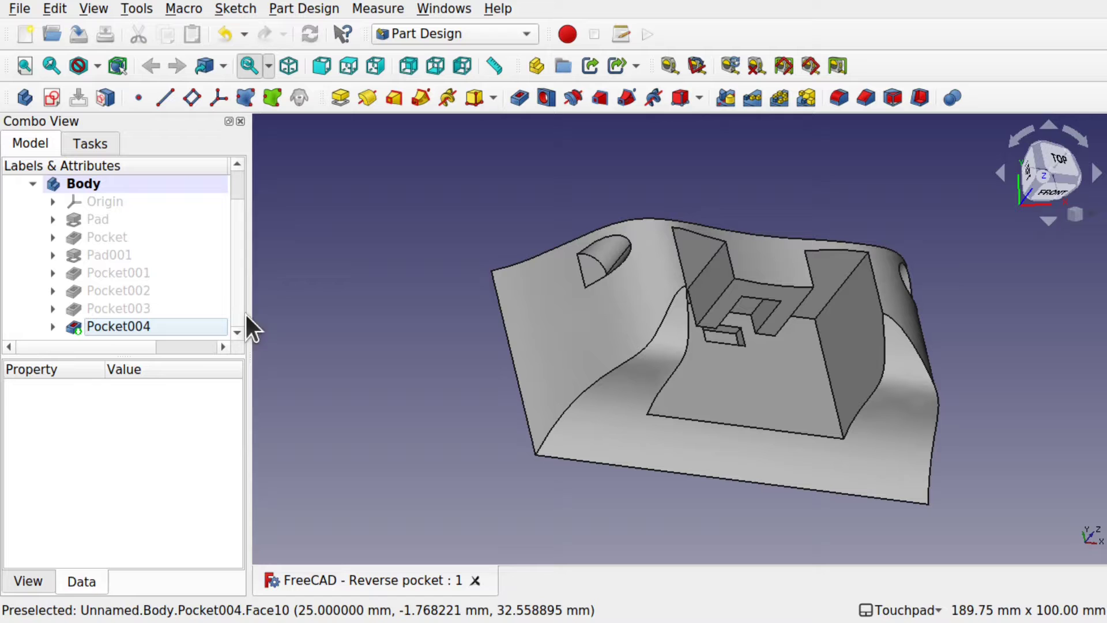
{"action": "left_click", "coordinate": [126, 287]}
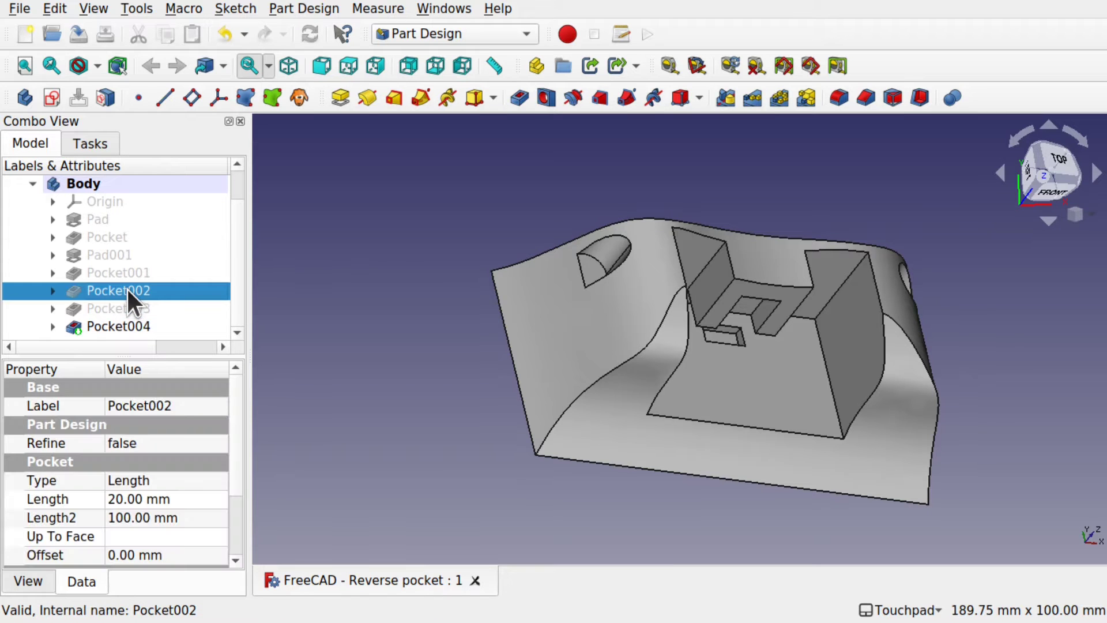
{"action": "key", "text": "space"}
{"action": "left_click", "coordinate": [417, 394]}
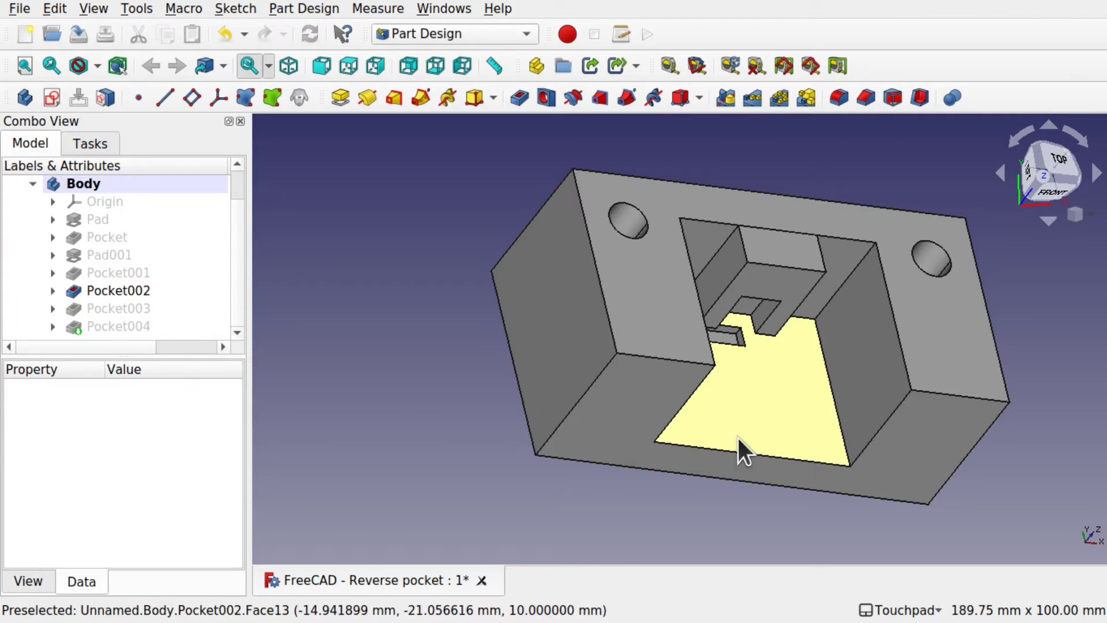
{"action": "mouse_move", "coordinate": [738, 438]}
{"action": "left_mouse_down", "text": "alt"}
{"action": "mouse_move", "coordinate": [792, 420]}
{"action": "mouse_move", "coordinate": [773, 356]}
{"action": "mouse_move", "coordinate": [566, 346]}
{"action": "mouse_move", "coordinate": [707, 396]}
{"action": "mouse_move", "coordinate": [610, 404]}
{"action": "mouse_move", "coordinate": [684, 348]}
{"action": "mouse_move", "coordinate": [549, 338]}
{"action": "mouse_move", "coordinate": [794, 352]}
{"action": "mouse_move", "coordinate": [655, 455]}
{"action": "mouse_move", "coordinate": [747, 407]}
{"action": "mouse_move", "coordinate": [768, 338]}
{"action": "mouse_move", "coordinate": [767, 403]}
{"action": "mouse_move", "coordinate": [749, 452]}
{"action": "left_mouse_up", "text": "alt"}
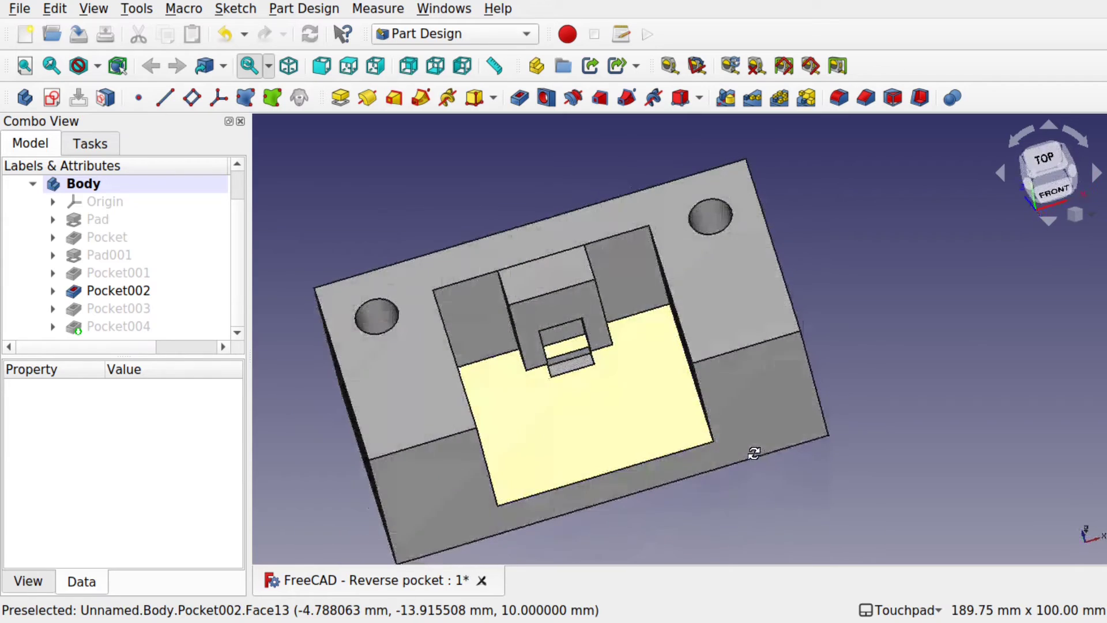
{"action": "left_click_drag", "start_coordinate": [441, 339], "coordinate": [529, 375], "text": "alt"}
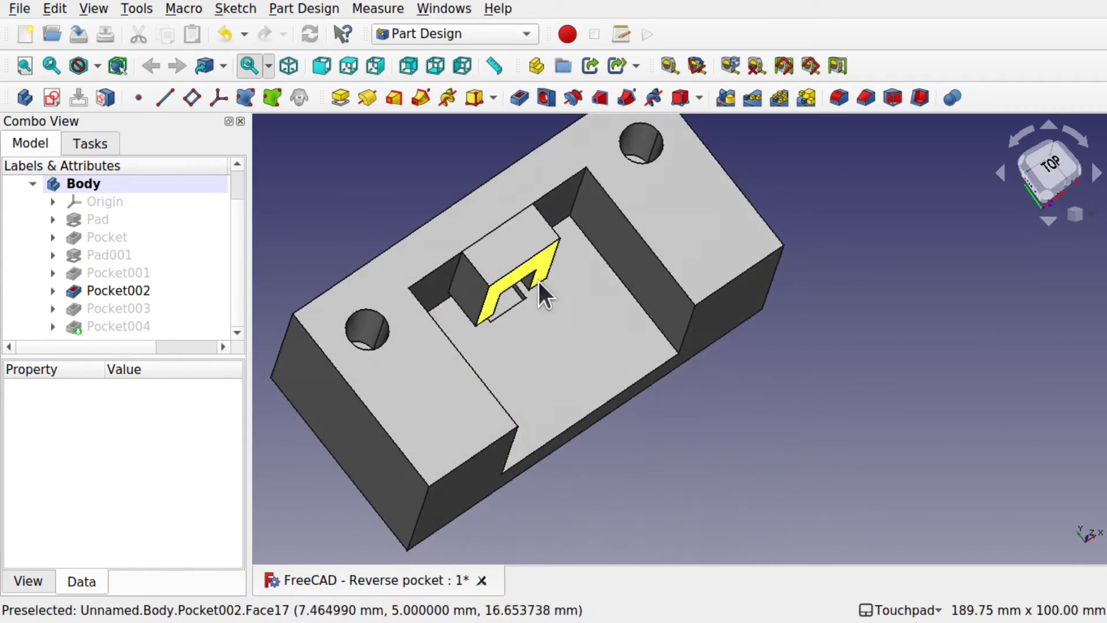
{"action": "left_click_drag", "start_coordinate": [639, 286], "coordinate": [667, 297], "text": "alt"}
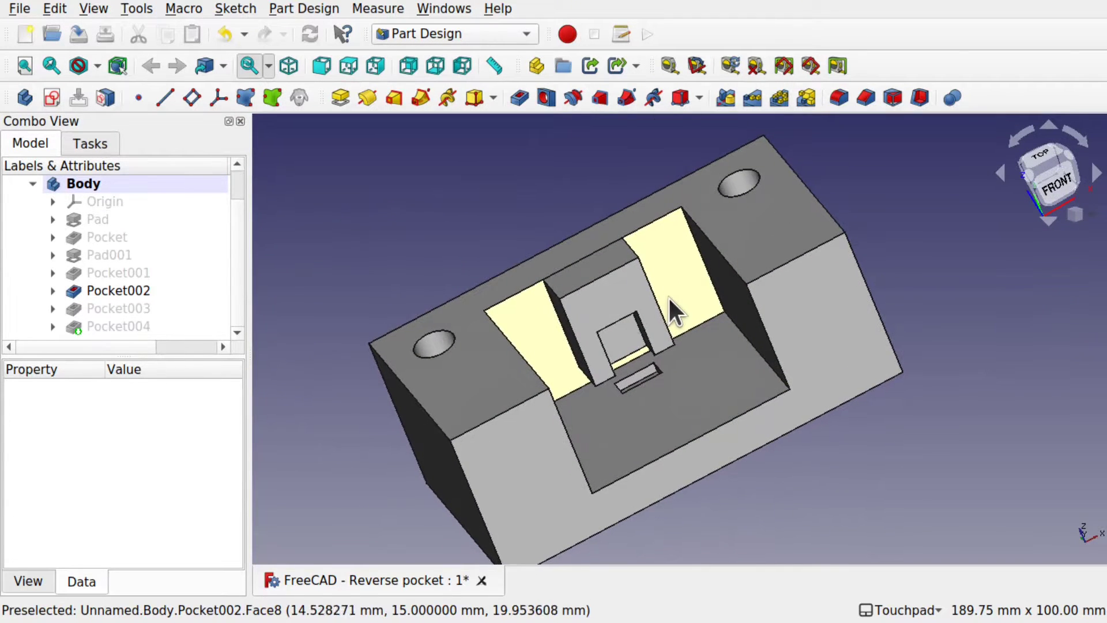
Step: Step back through Pocket001, Pad001 and Pocket to show the plain Pad box
{"action": "left_click", "coordinate": [125, 277]}
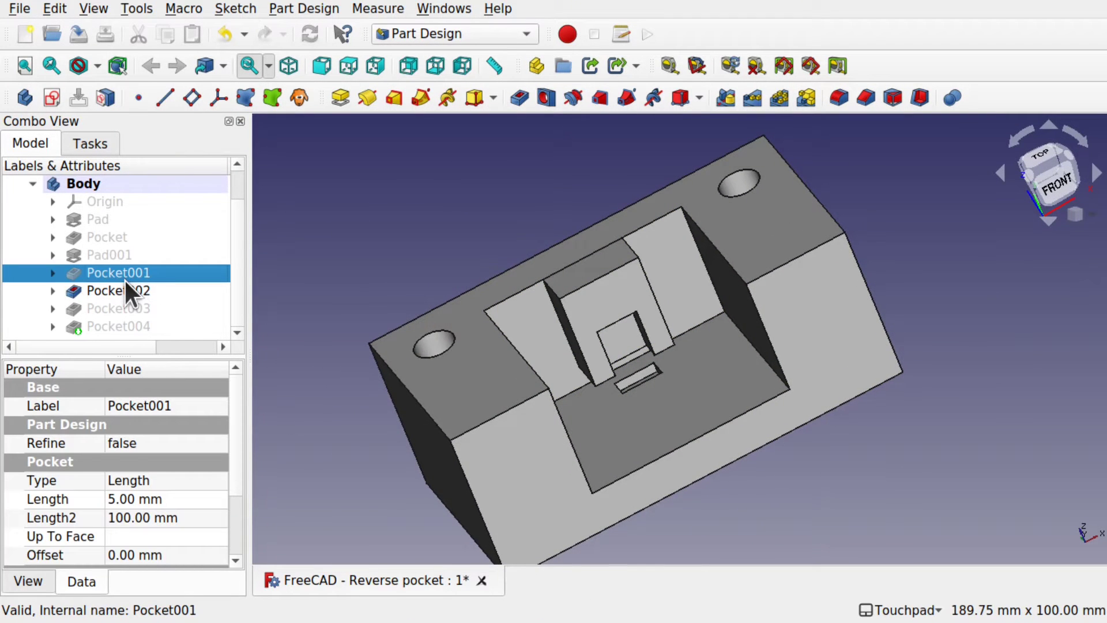
{"action": "key", "text": "space"}
{"action": "left_click", "coordinate": [107, 254]}
{"action": "key", "text": "space"}
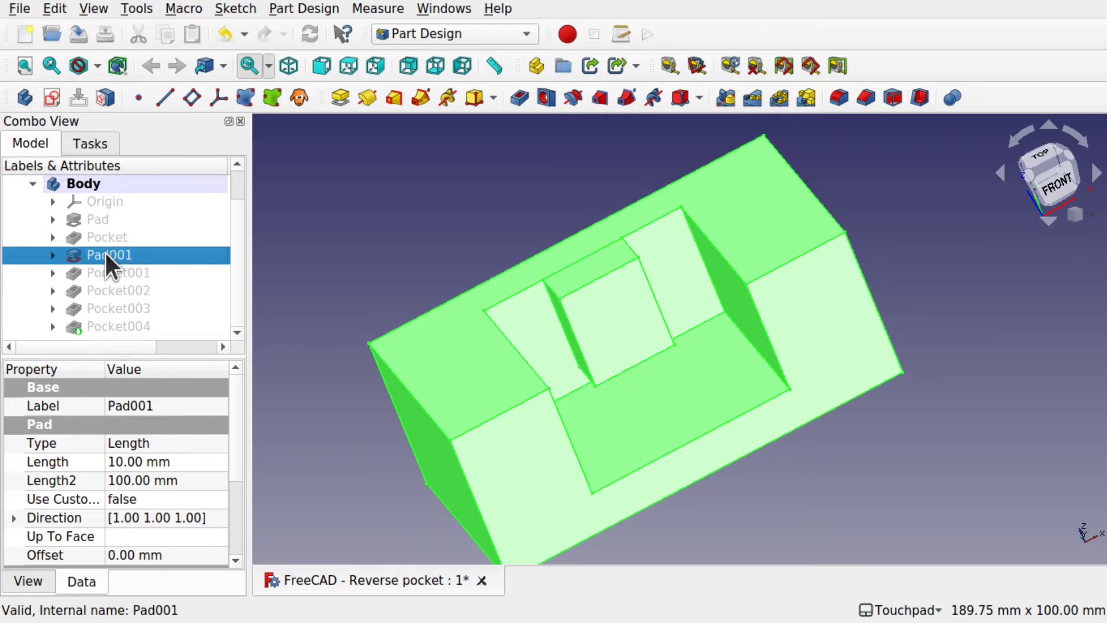
{"action": "left_click", "coordinate": [127, 226]}
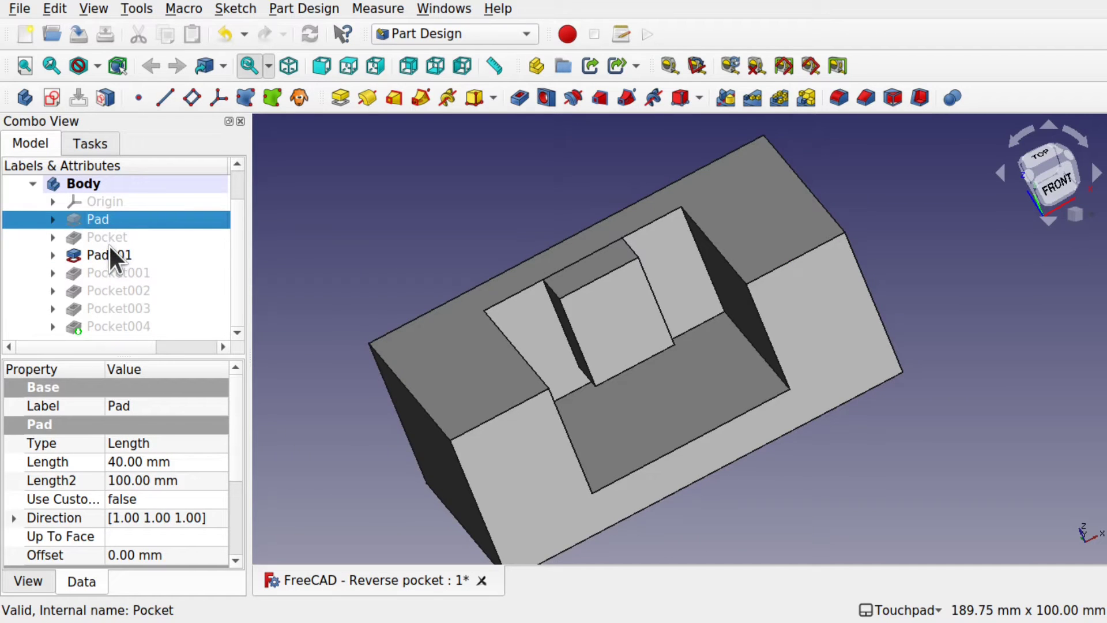
{"action": "left_click", "coordinate": [109, 241]}
{"action": "key", "text": "space"}
{"action": "left_click", "coordinate": [98, 226]}
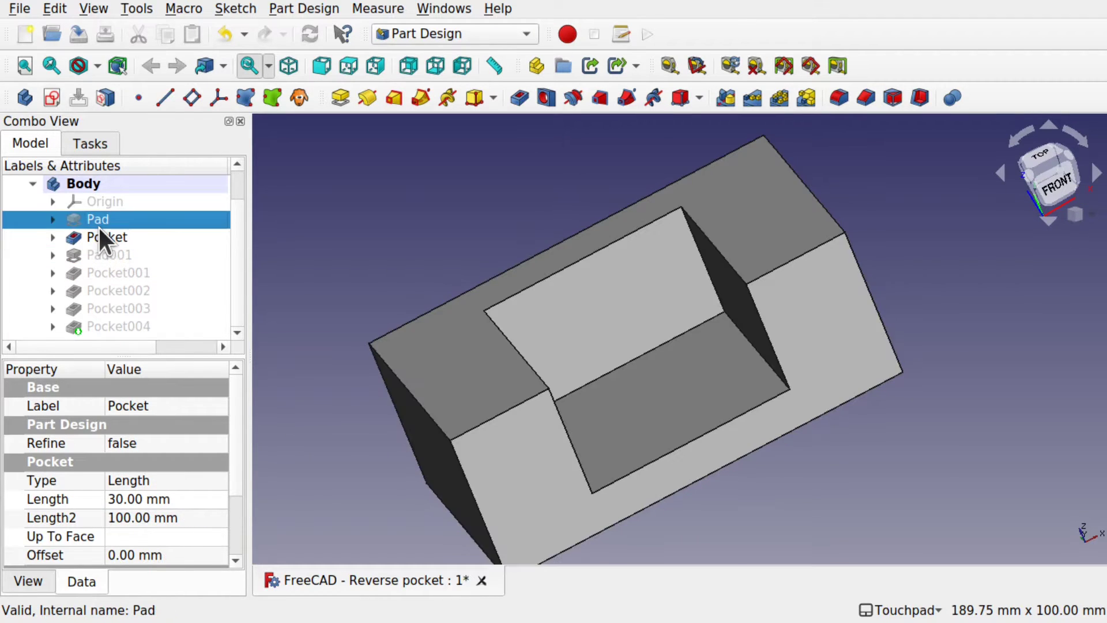
{"action": "key", "text": "space"}
{"action": "left_click", "coordinate": [334, 215]}
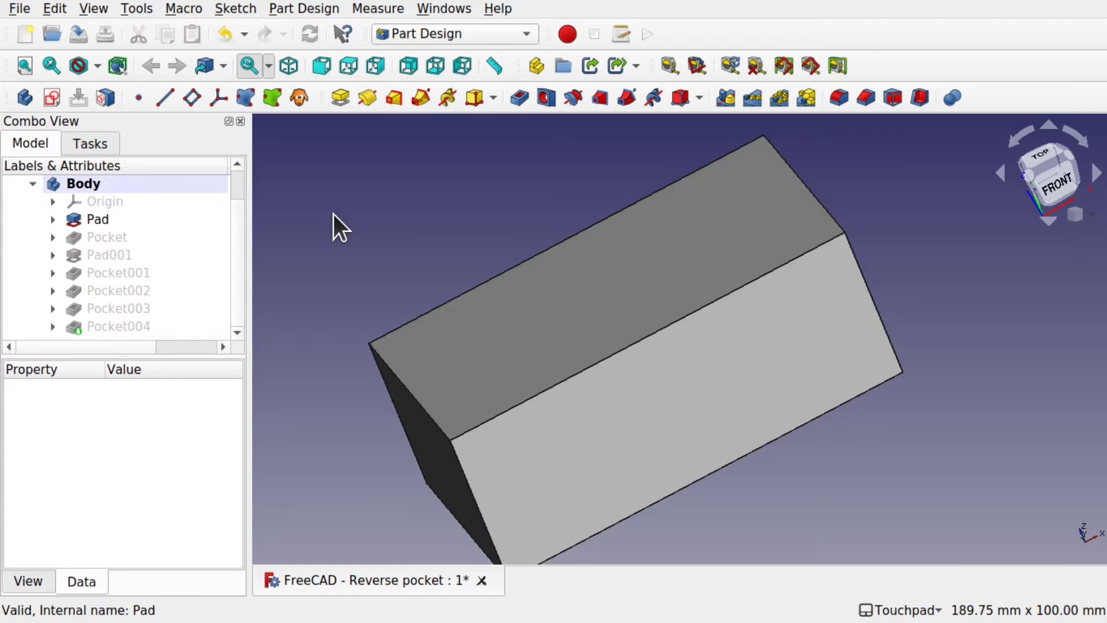
Step: Step forward through Pocket, Pad001, Pocket001 and Pocket002 to show Pocket003
{"action": "left_click", "coordinate": [86, 231]}
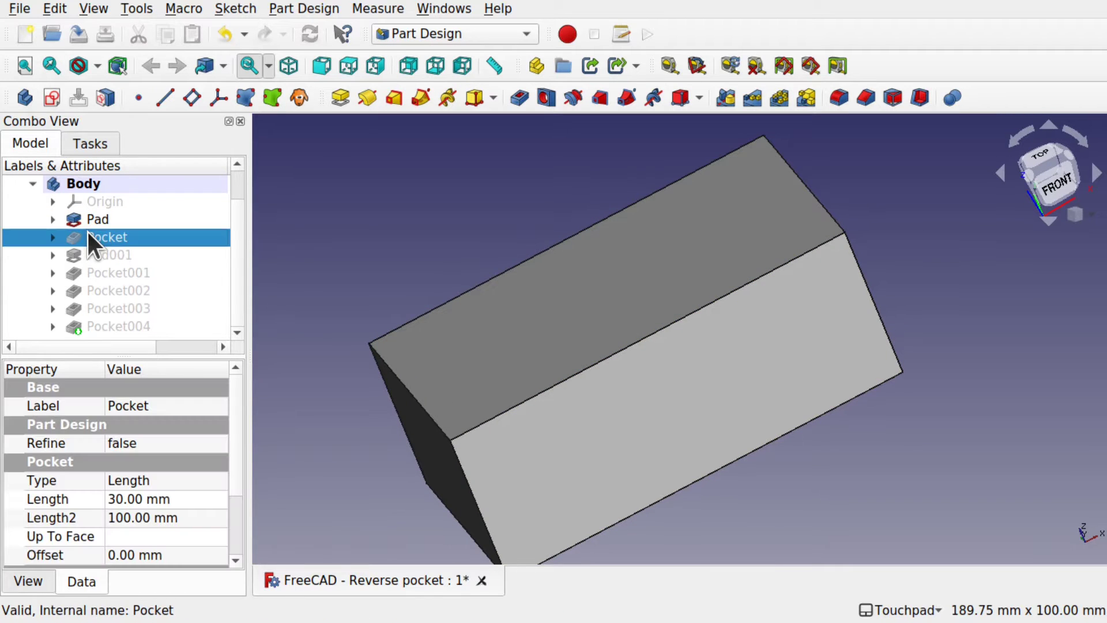
{"action": "key", "text": "space"}
{"action": "left_click", "coordinate": [119, 252]}
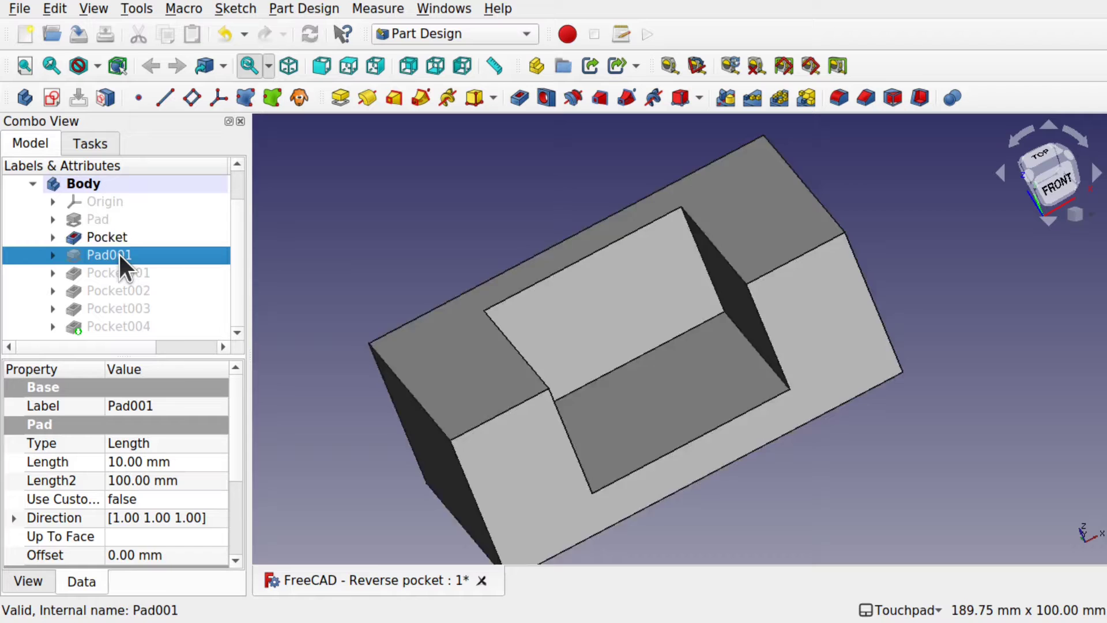
{"action": "key", "text": "space"}
{"action": "left_click", "coordinate": [110, 272]}
{"action": "key", "text": "space"}
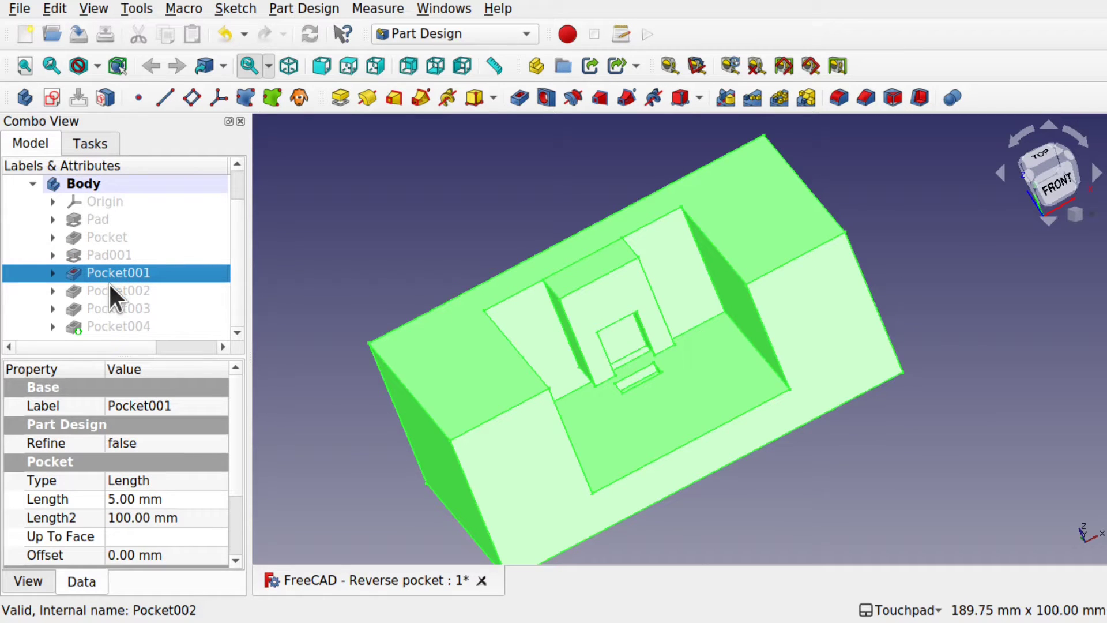
{"action": "left_click", "coordinate": [111, 290]}
{"action": "key", "text": "space"}
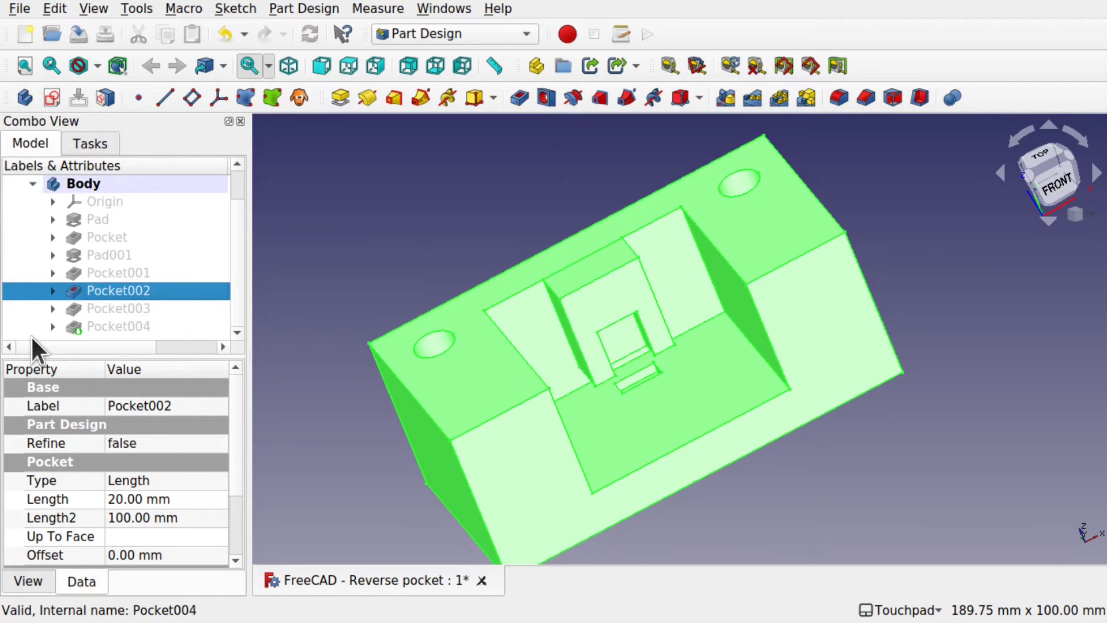
{"action": "left_click", "coordinate": [114, 310]}
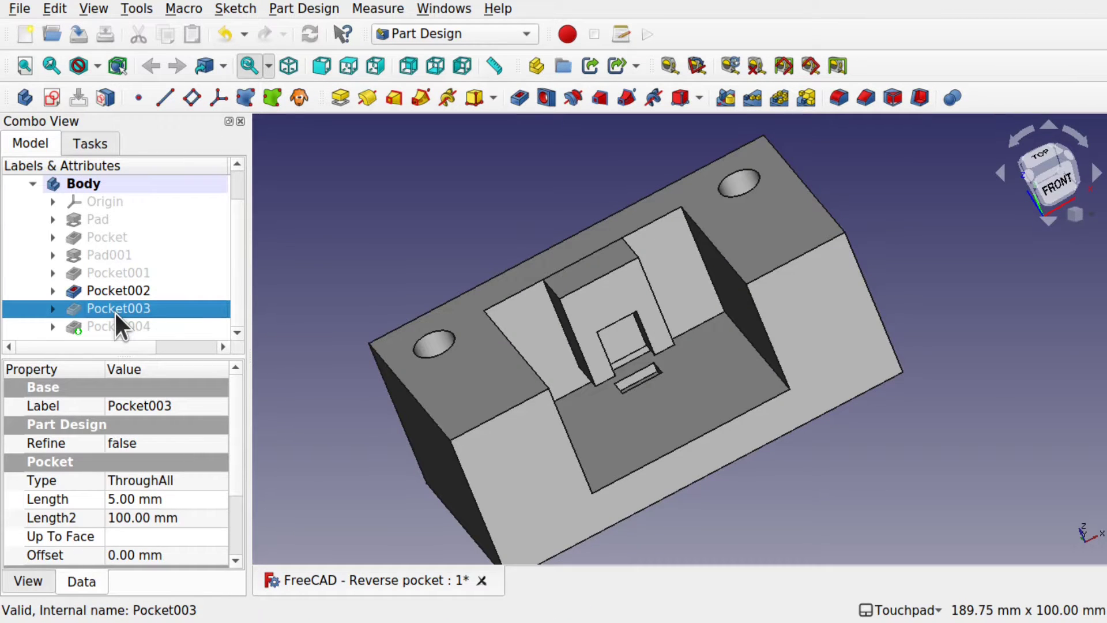
{"action": "key", "text": "space"}
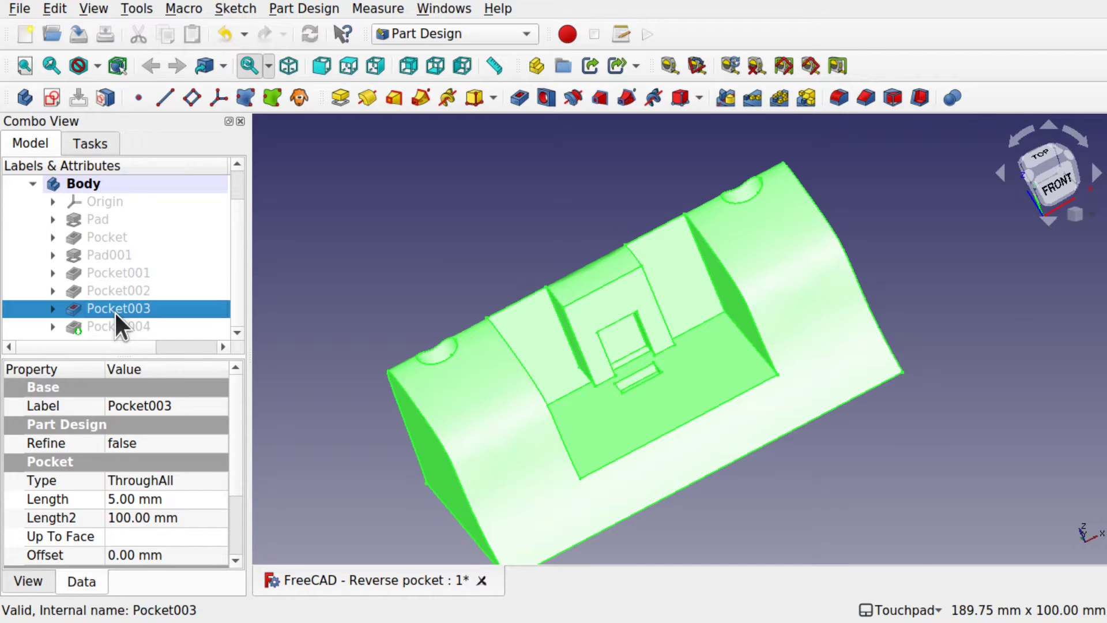
{"action": "left_click", "coordinate": [523, 227]}
{"action": "middle_click_drag", "start_coordinate": [524, 227], "coordinate": [500, 406]}
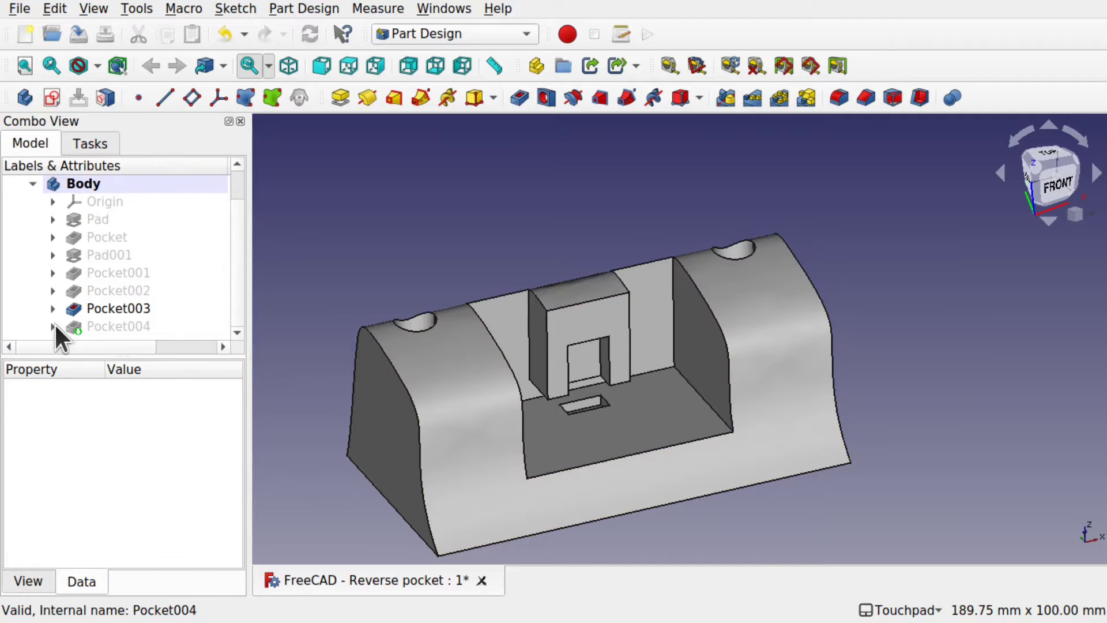
Step: Briefly show Pocket004, return to Pocket003, and expand it to reveal Sketch005
{"action": "left_click", "coordinate": [90, 327]}
{"action": "key", "text": "space"}
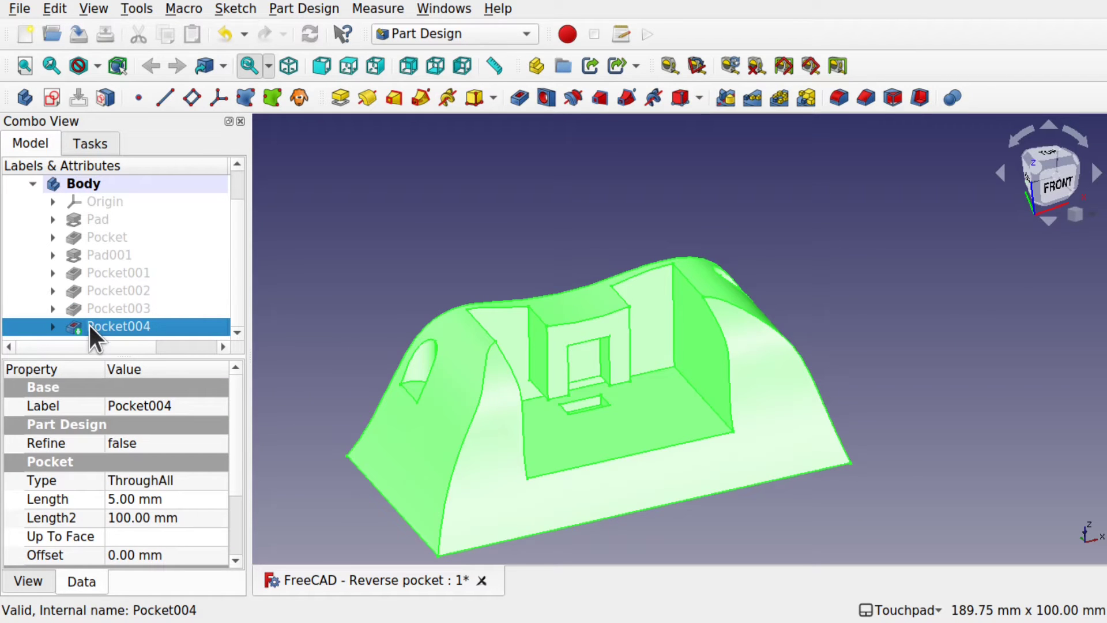
{"action": "left_click", "coordinate": [359, 247]}
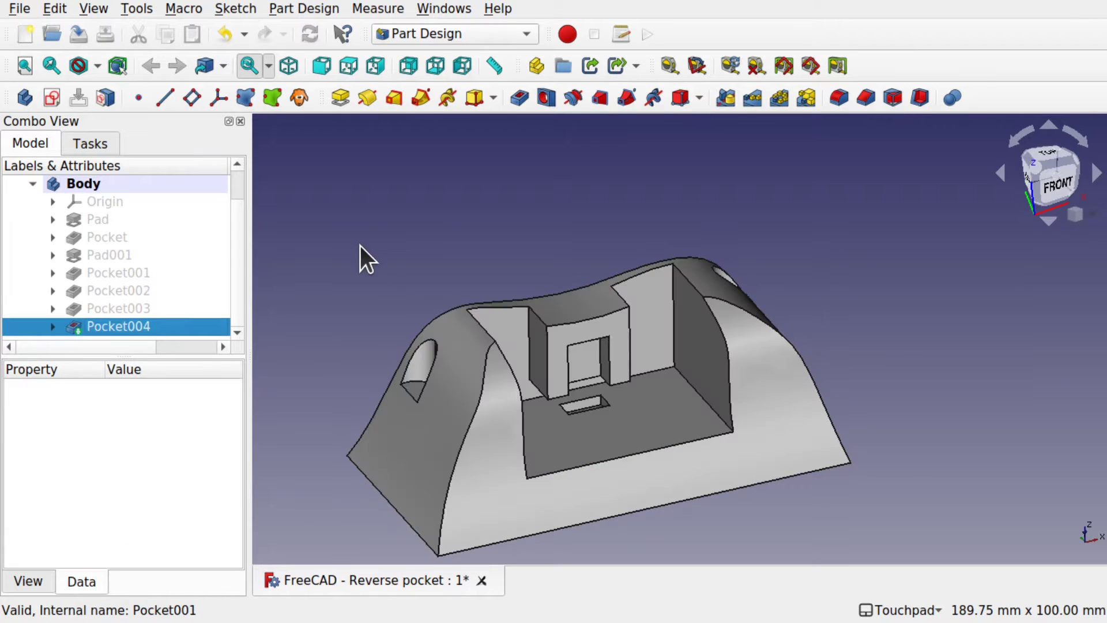
{"action": "left_click", "coordinate": [95, 307]}
{"action": "key", "text": "space"}
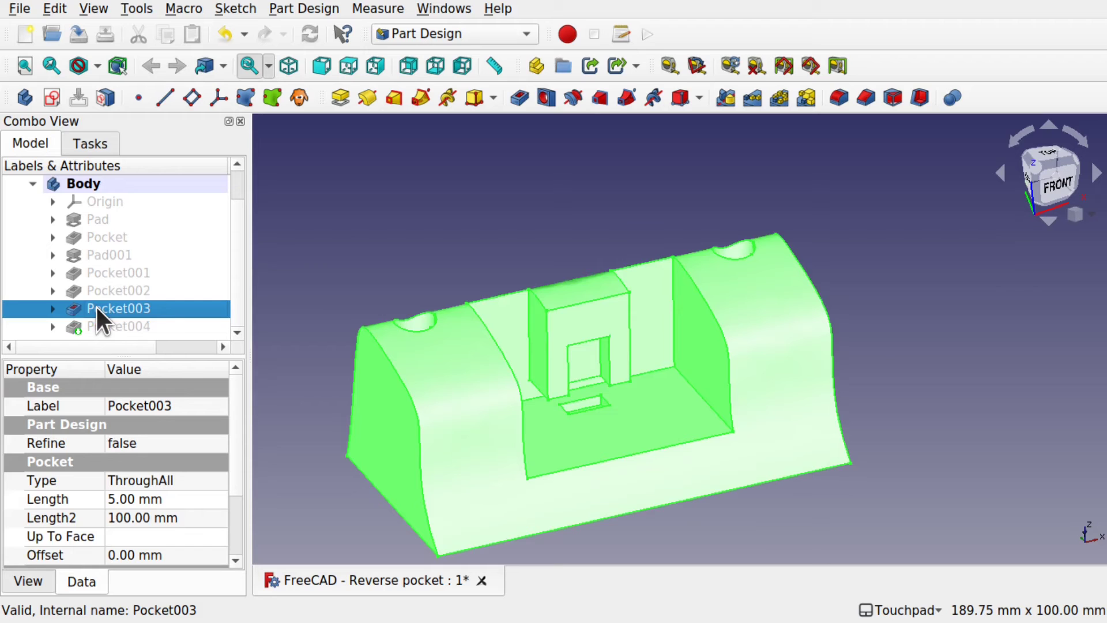
{"action": "left_click", "coordinate": [52, 308]}
{"action": "scroll", "coordinate": [240, 258], "scroll_direction": "down", "scroll_amount": 1}
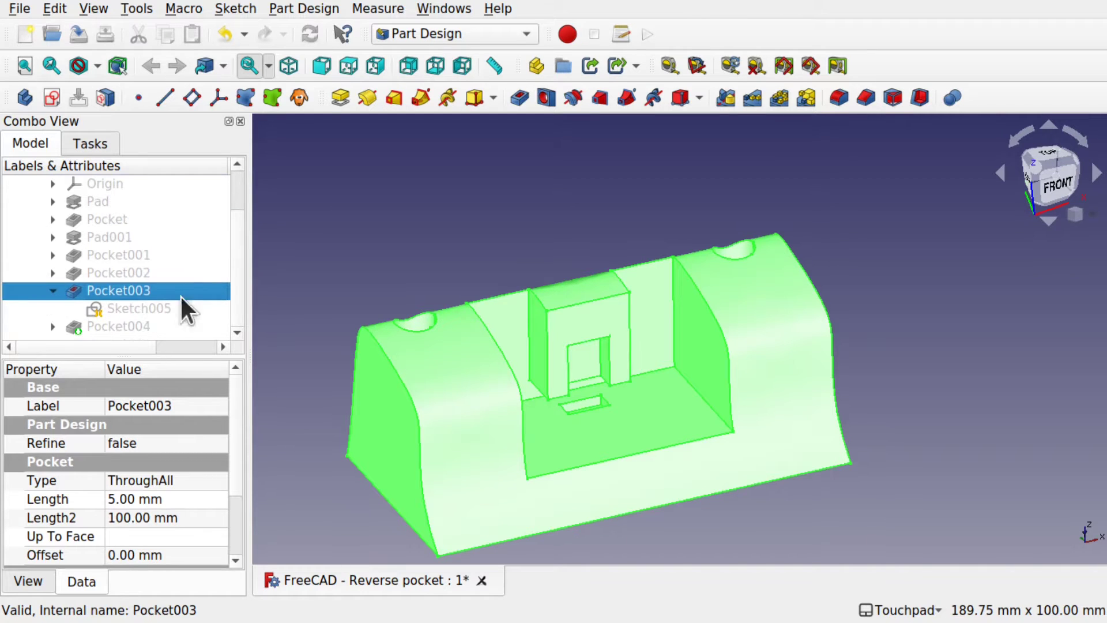
Step: Open Sketch005 for editing and hide the Body solid behind it
{"action": "double_click", "coordinate": [151, 310]}
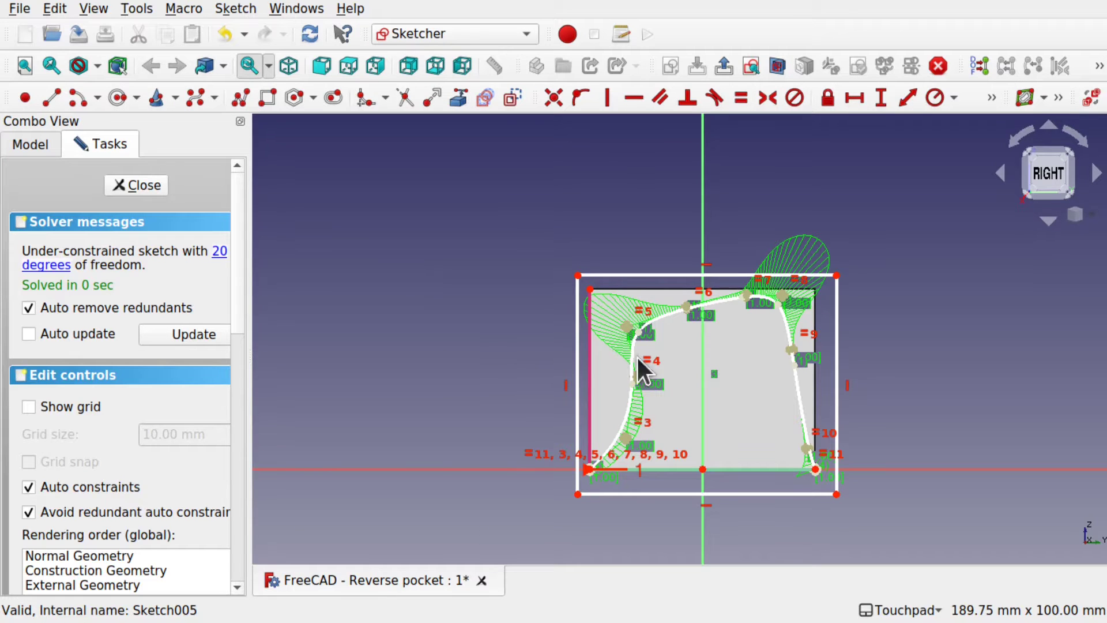
{"action": "mouse_move", "coordinate": [640, 364]}
{"action": "middle_mouse_down"}
{"action": "mouse_move", "coordinate": [779, 404]}
{"action": "mouse_move", "coordinate": [721, 340]}
{"action": "mouse_move", "coordinate": [876, 407]}
{"action": "mouse_move", "coordinate": [809, 394]}
{"action": "mouse_move", "coordinate": [774, 428]}
{"action": "middle_mouse_up"}
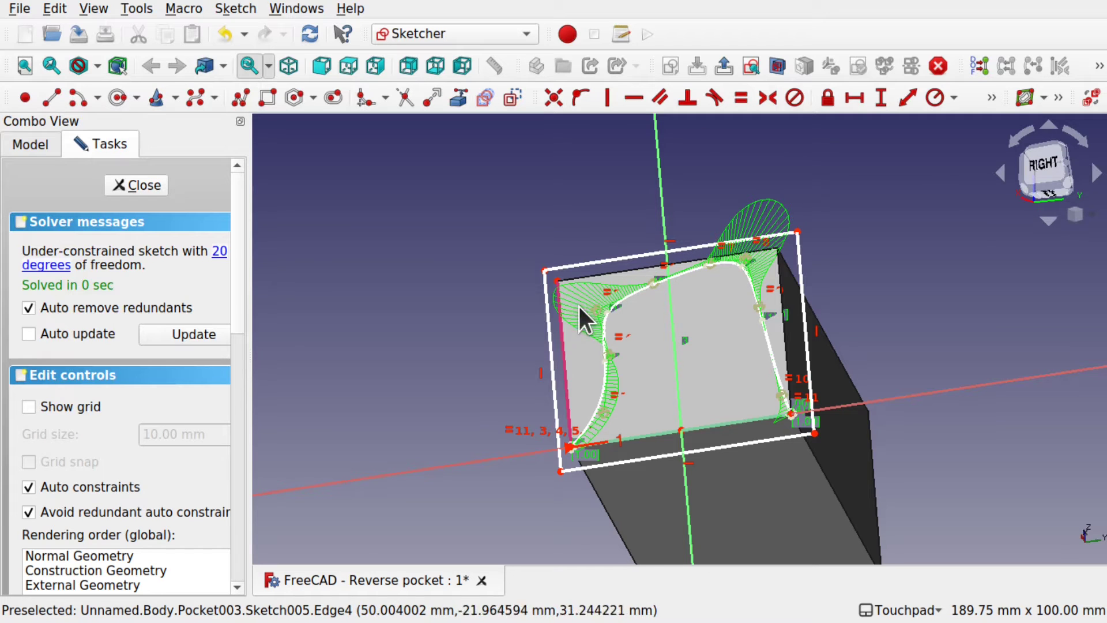
{"action": "mouse_move", "coordinate": [634, 364]}
{"action": "middle_mouse_down"}
{"action": "mouse_move", "coordinate": [657, 346]}
{"action": "mouse_move", "coordinate": [785, 392]}
{"action": "mouse_move", "coordinate": [788, 384]}
{"action": "mouse_move", "coordinate": [788, 396]}
{"action": "middle_mouse_up"}
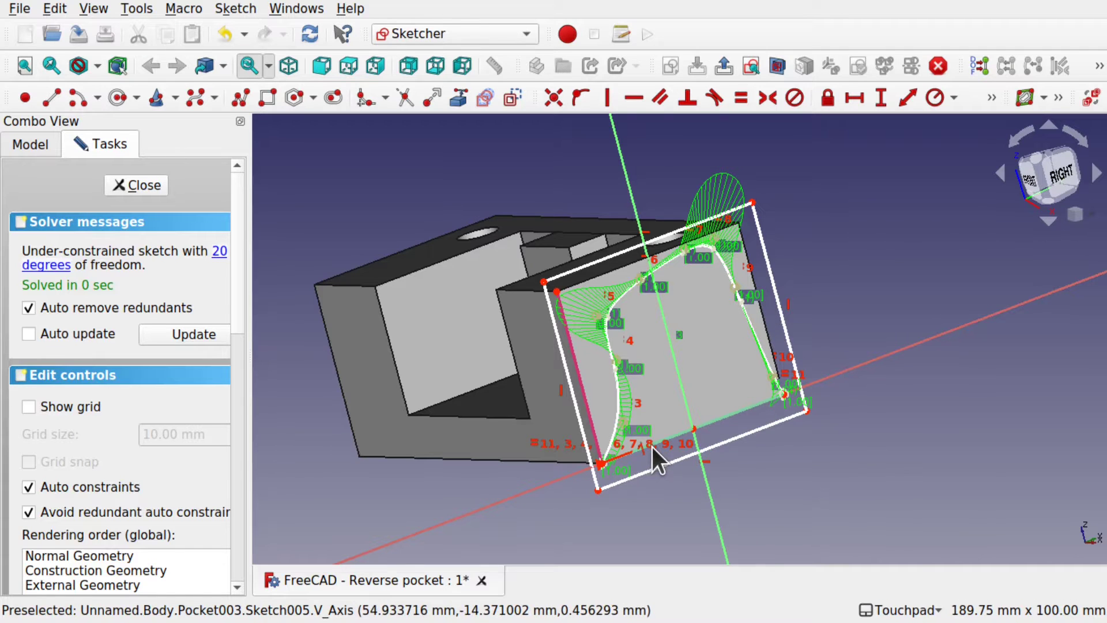
{"action": "left_click", "coordinate": [31, 147]}
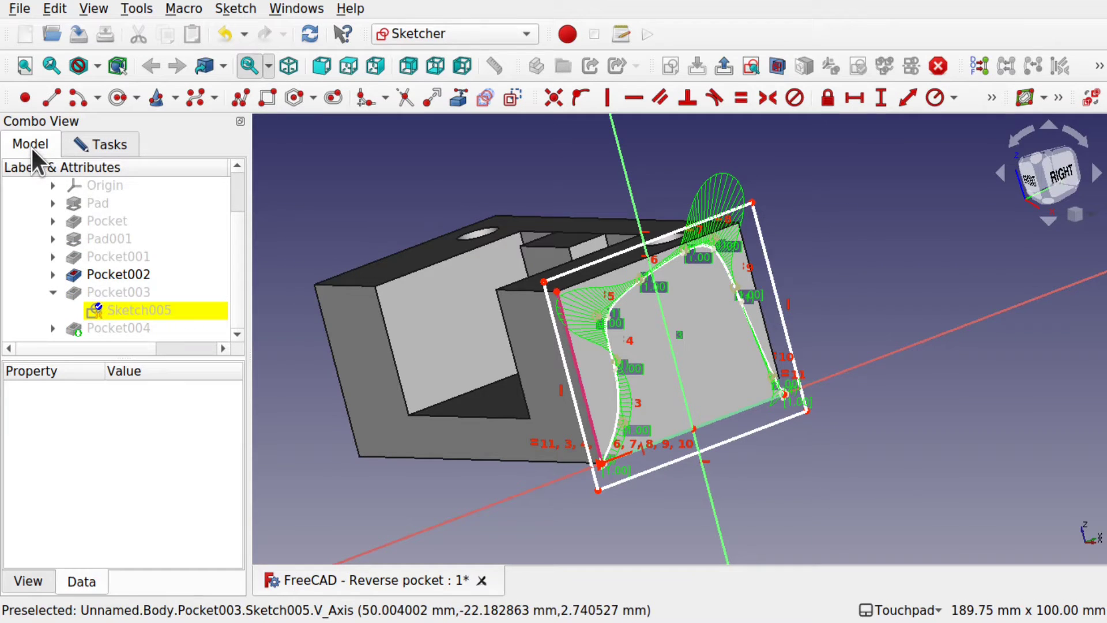
{"action": "scroll", "coordinate": [232, 195], "scroll_direction": "up", "scroll_amount": 1}
{"action": "left_click", "coordinate": [121, 218]}
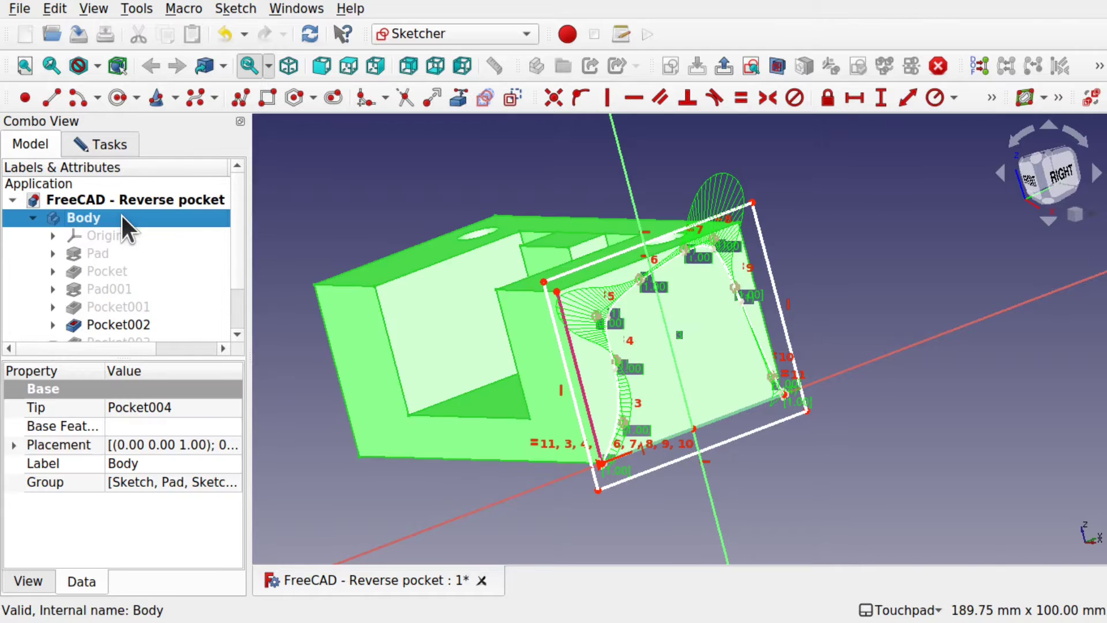
{"action": "key", "text": "space"}
{"action": "left_click", "coordinate": [708, 359]}
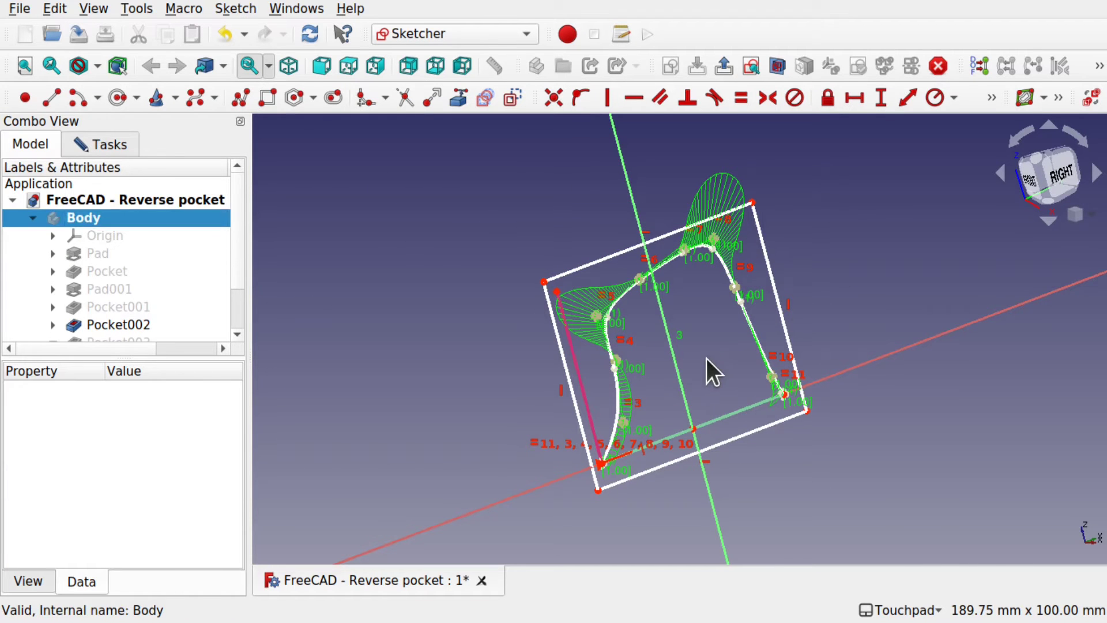
Step: Orbit and pan around the spline sketch to inspect it from several angles
{"action": "mouse_move", "coordinate": [707, 359]}
{"action": "left_mouse_down"}
{"action": "mouse_move", "coordinate": [710, 341]}
{"action": "mouse_move", "coordinate": [735, 351]}
{"action": "mouse_move", "coordinate": [735, 341]}
{"action": "mouse_move", "coordinate": [709, 364]}
{"action": "left_mouse_up"}
{"action": "scroll", "coordinate": [735, 352], "scroll_direction": "up", "scroll_amount": 3}
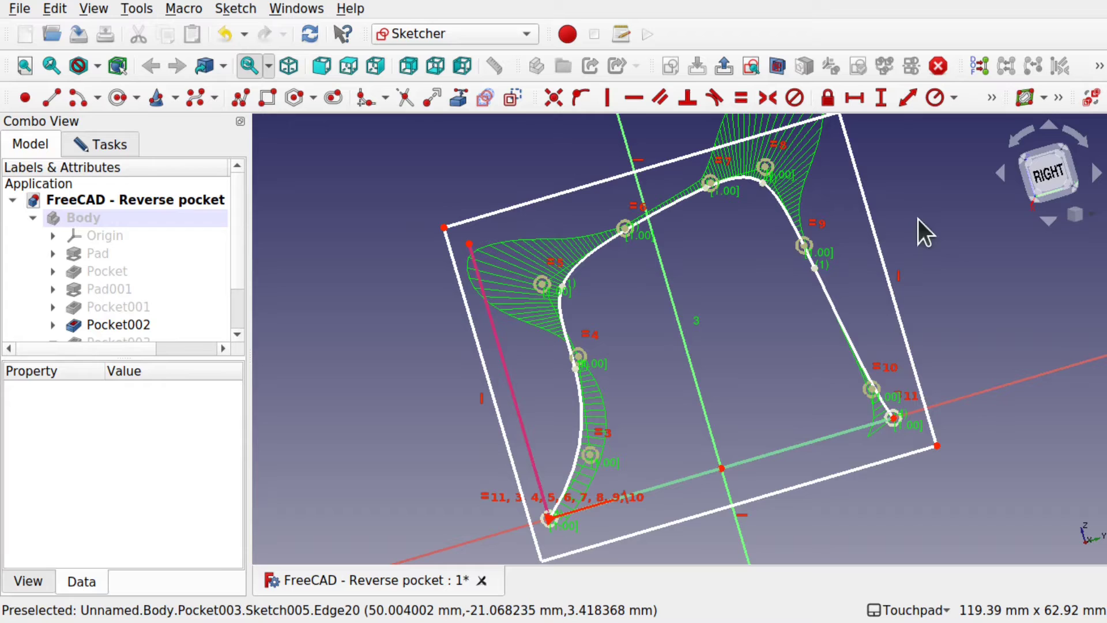
{"action": "left_click_drag", "start_coordinate": [921, 204], "coordinate": [916, 226]}
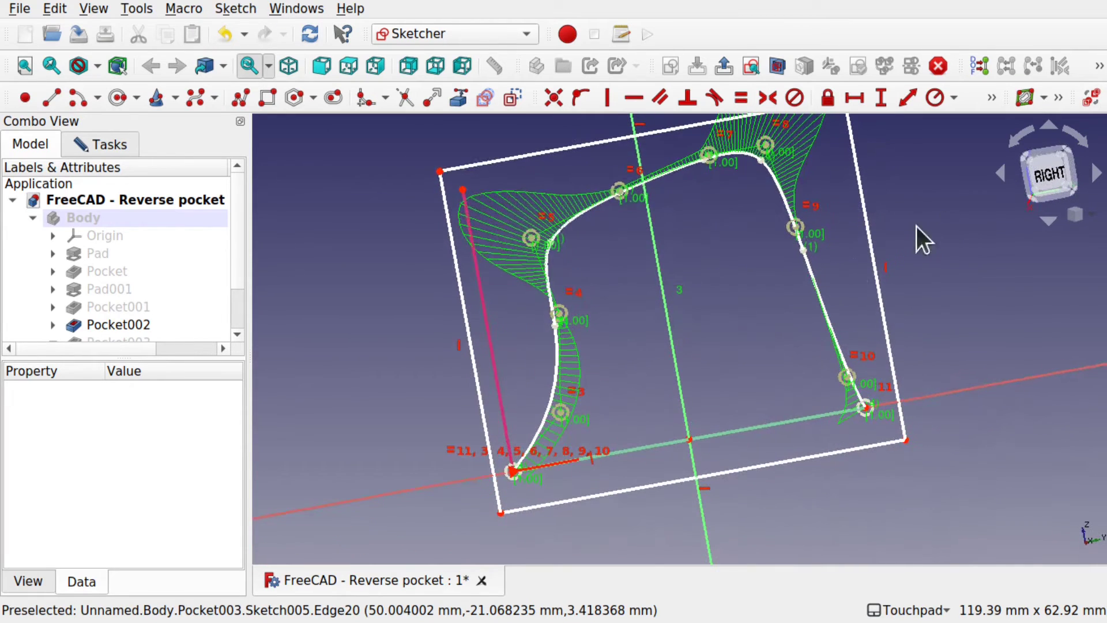
{"action": "scroll", "coordinate": [762, 263], "scroll_direction": "down", "scroll_amount": 3}
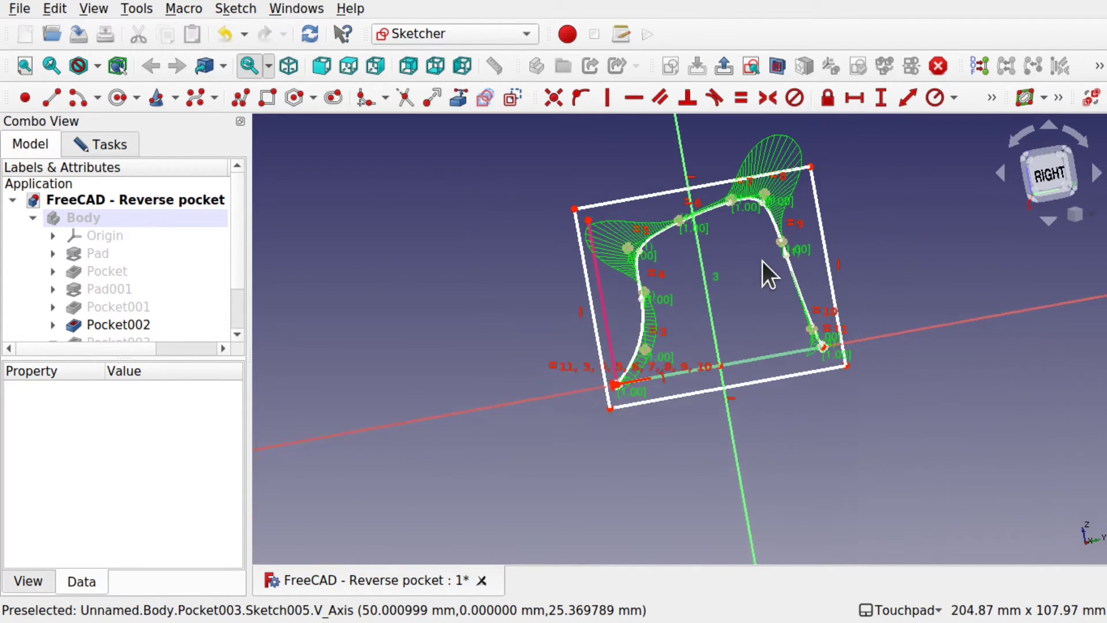
{"action": "left_click_drag", "start_coordinate": [762, 262], "coordinate": [833, 273]}
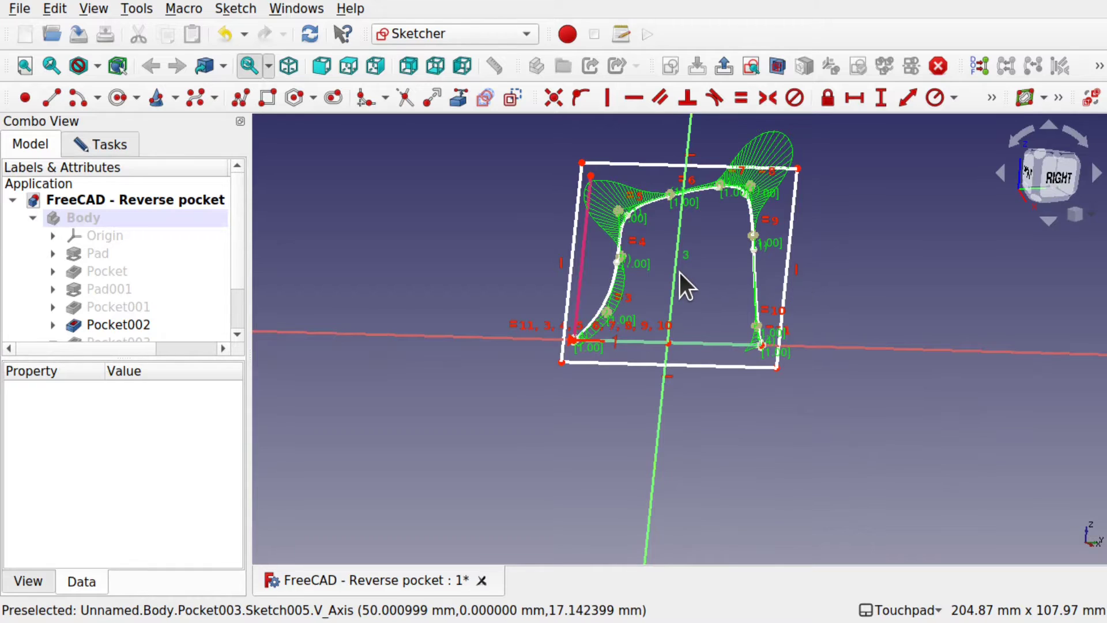
{"action": "left_click_drag", "start_coordinate": [679, 272], "coordinate": [621, 268]}
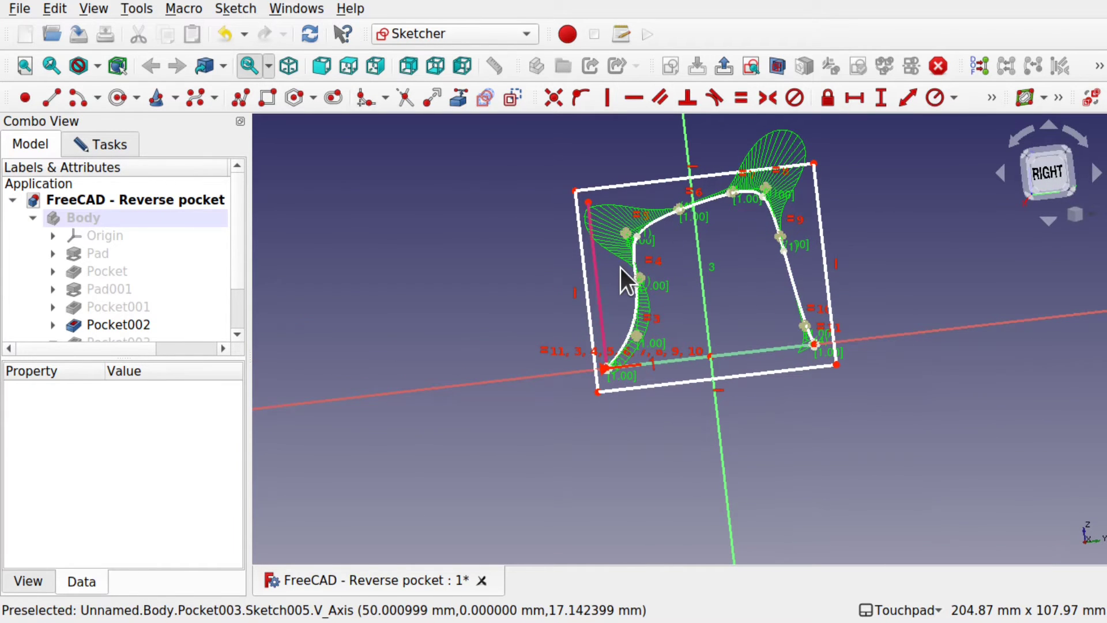
{"action": "middle_click_drag", "start_coordinate": [635, 265], "coordinate": [651, 305]}
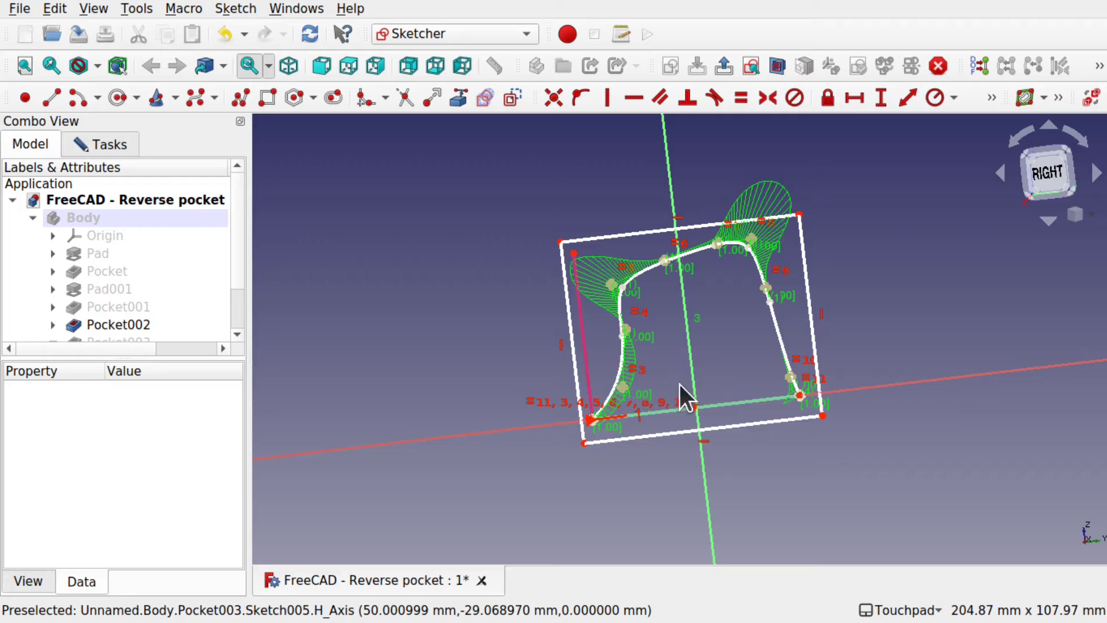
{"action": "mouse_move", "coordinate": [683, 398]}
{"action": "left_mouse_down"}
{"action": "mouse_move", "coordinate": [637, 371]}
{"action": "mouse_move", "coordinate": [781, 376]}
{"action": "mouse_move", "coordinate": [258, 289]}
{"action": "left_mouse_up"}
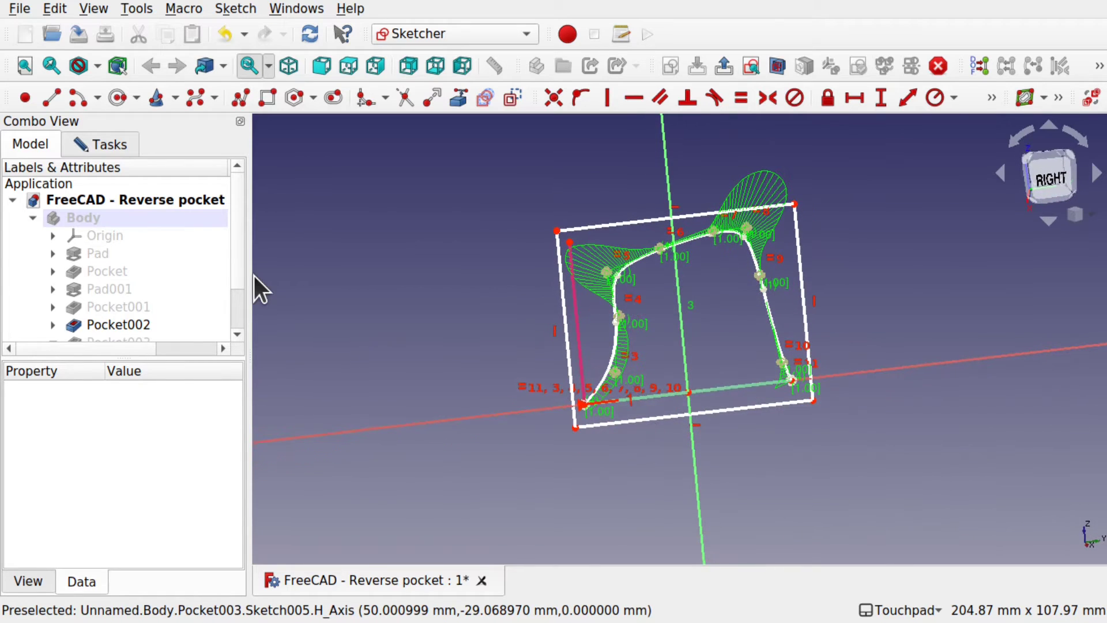
{"action": "scroll", "coordinate": [238, 264], "scroll_direction": "down", "scroll_amount": 1}
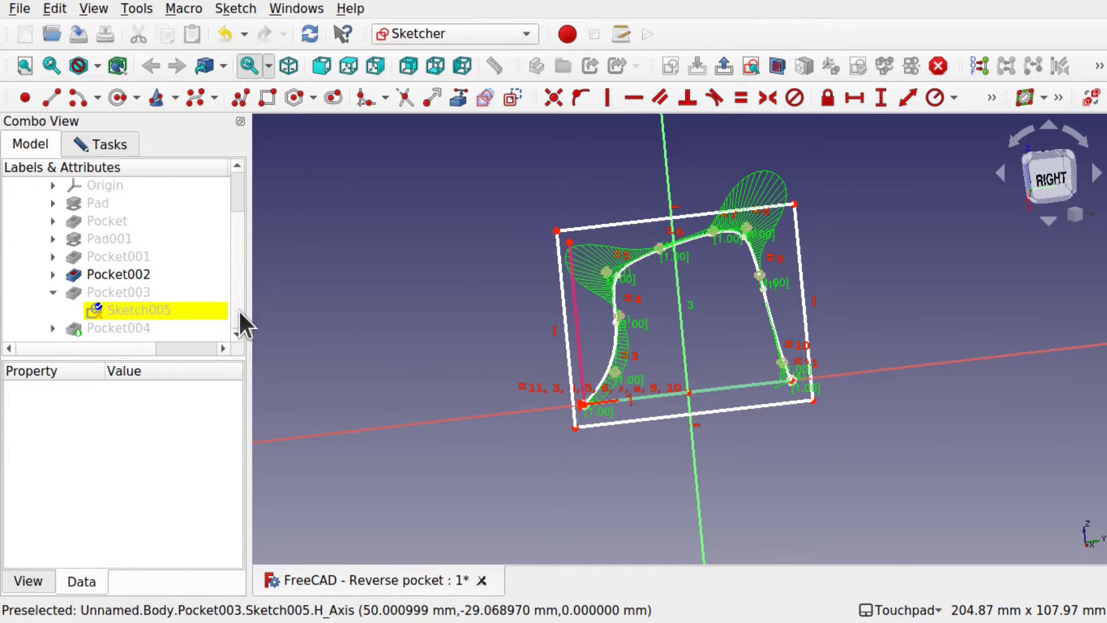
Step: Show Pocket003's result and close Sketch005 to return to Part Design
{"action": "left_click", "coordinate": [125, 292]}
{"action": "key", "text": "space"}
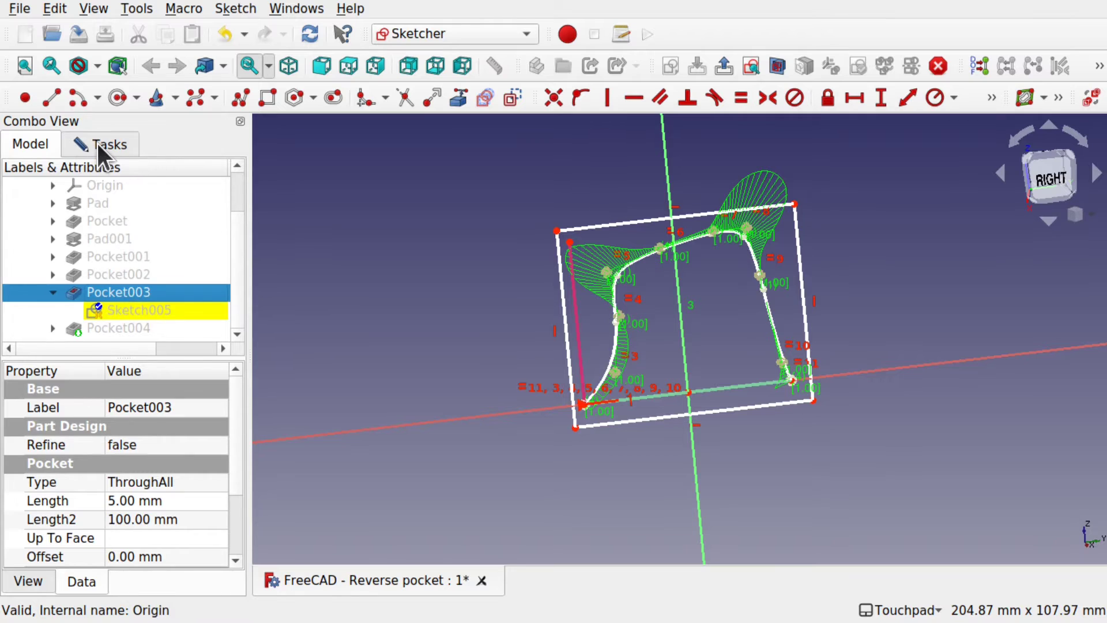
{"action": "left_click", "coordinate": [98, 144]}
{"action": "left_click", "coordinate": [118, 181]}
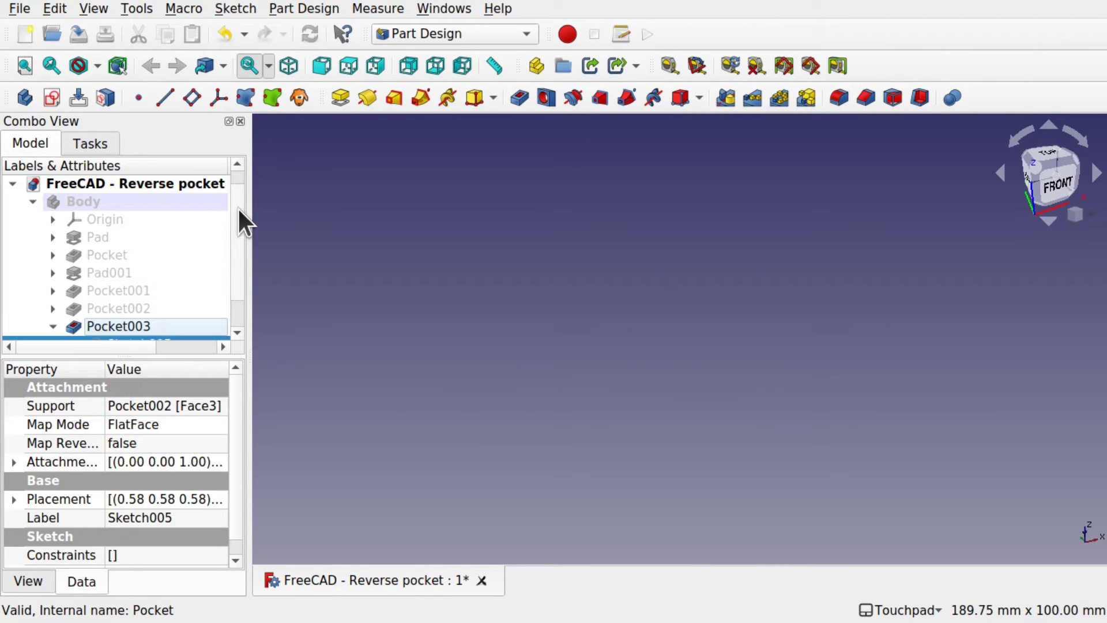
{"action": "left_click", "coordinate": [123, 202]}
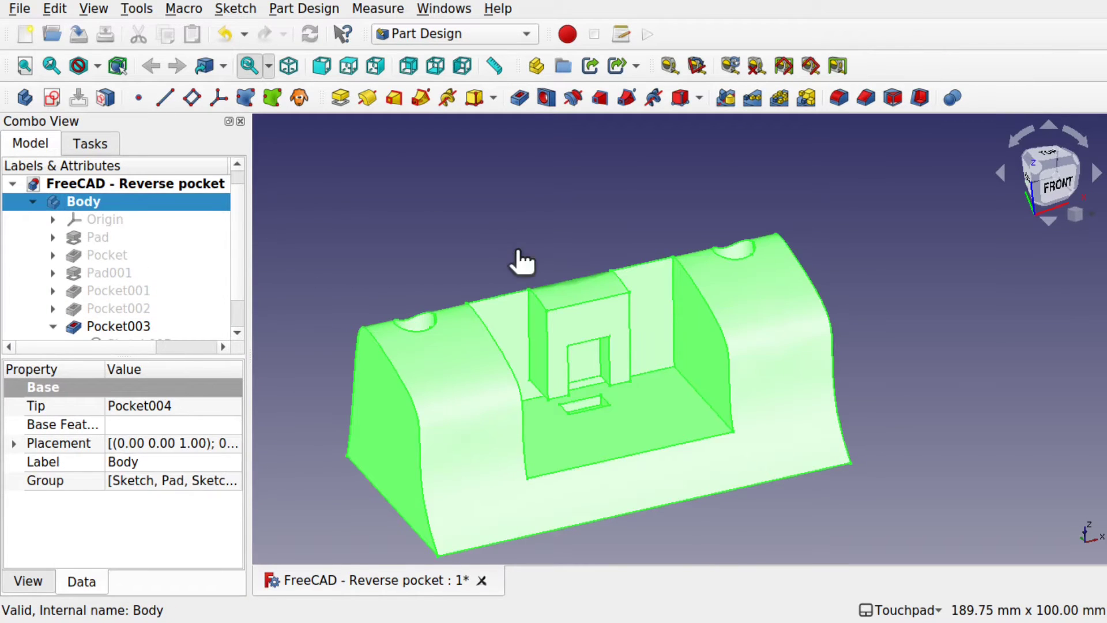
{"action": "left_click", "coordinate": [507, 254]}
Step: Make Sketch005 visible alongside the pocketed body
{"action": "middle_click_drag", "start_coordinate": [383, 299], "coordinate": [448, 397]}
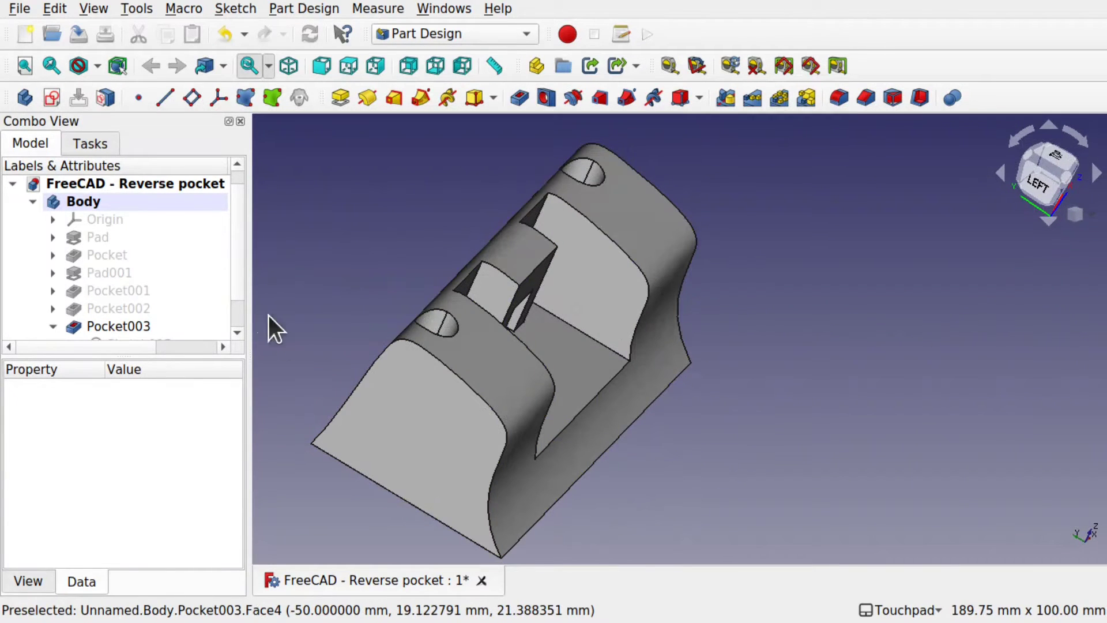
{"action": "scroll", "coordinate": [236, 312], "scroll_direction": "down", "scroll_amount": 1}
{"action": "left_click", "coordinate": [148, 307]}
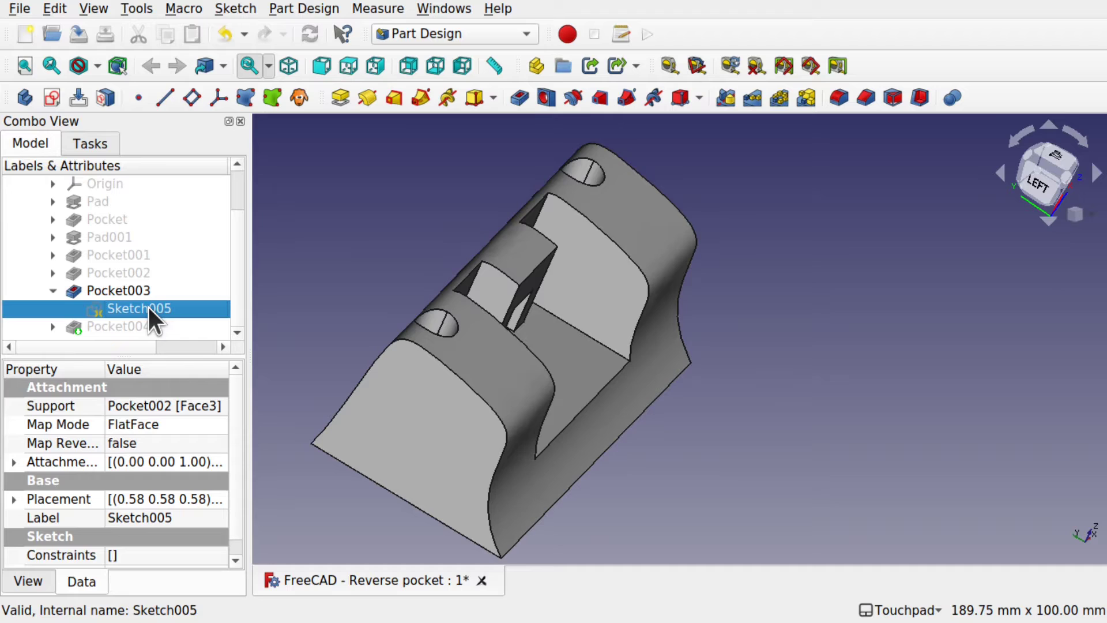
{"action": "key", "text": "space"}
Step: Orbit around the model to check the curved cut against the spline profile
{"action": "middle_click_drag", "start_coordinate": [311, 297], "coordinate": [526, 403]}
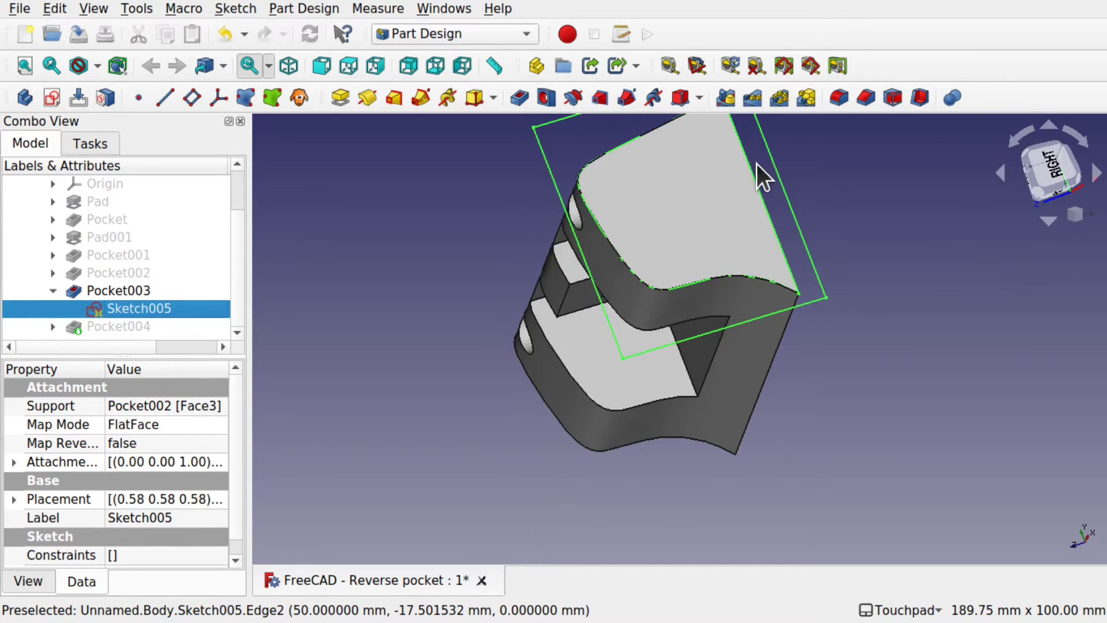
{"action": "middle_click_drag", "start_coordinate": [757, 164], "coordinate": [543, 176]}
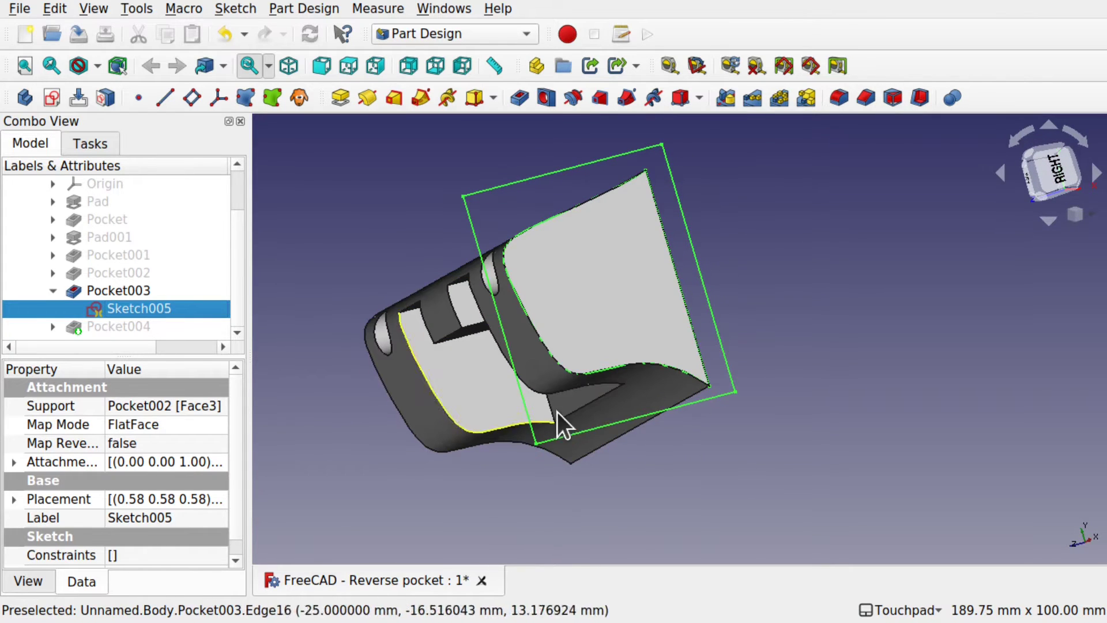
{"action": "mouse_move", "coordinate": [558, 418]}
{"action": "middle_mouse_down"}
{"action": "mouse_move", "coordinate": [673, 336]}
{"action": "mouse_move", "coordinate": [626, 358]}
{"action": "mouse_move", "coordinate": [654, 358]}
{"action": "middle_mouse_up"}
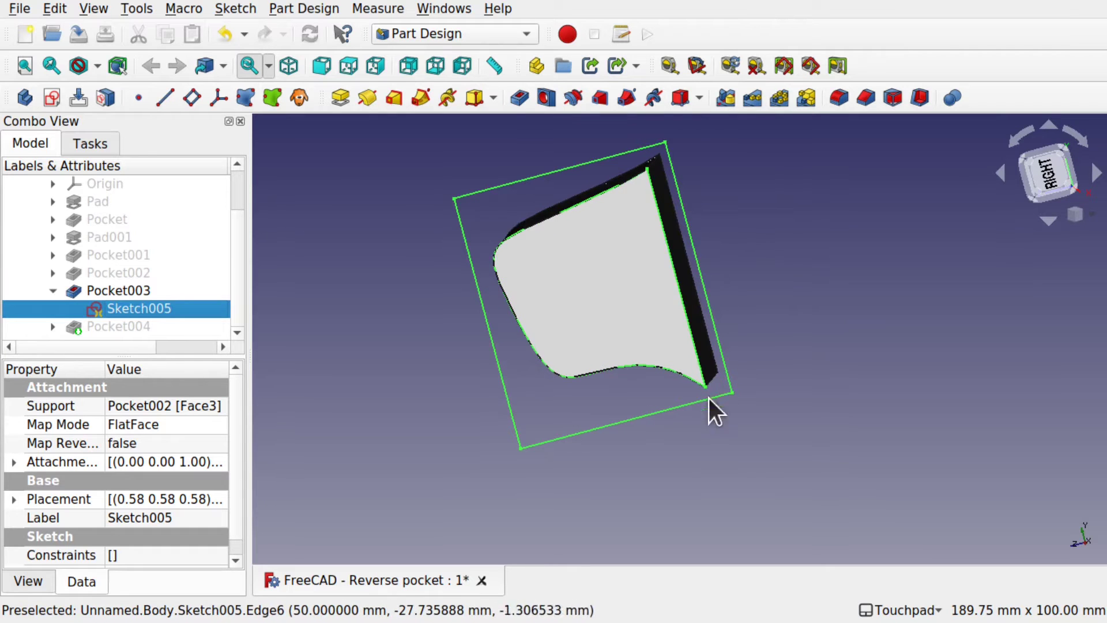
{"action": "mouse_move", "coordinate": [593, 267]}
{"action": "middle_mouse_down"}
{"action": "mouse_move", "coordinate": [677, 247]}
{"action": "mouse_move", "coordinate": [728, 218]}
{"action": "middle_mouse_up"}
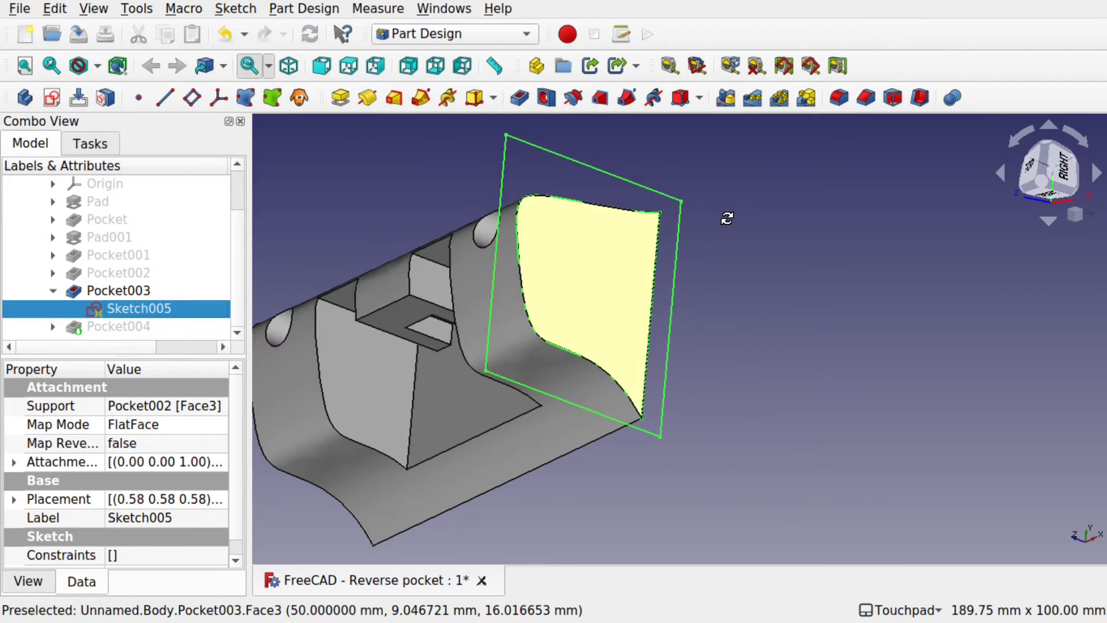
{"action": "middle_click_drag", "start_coordinate": [749, 300], "coordinate": [679, 314]}
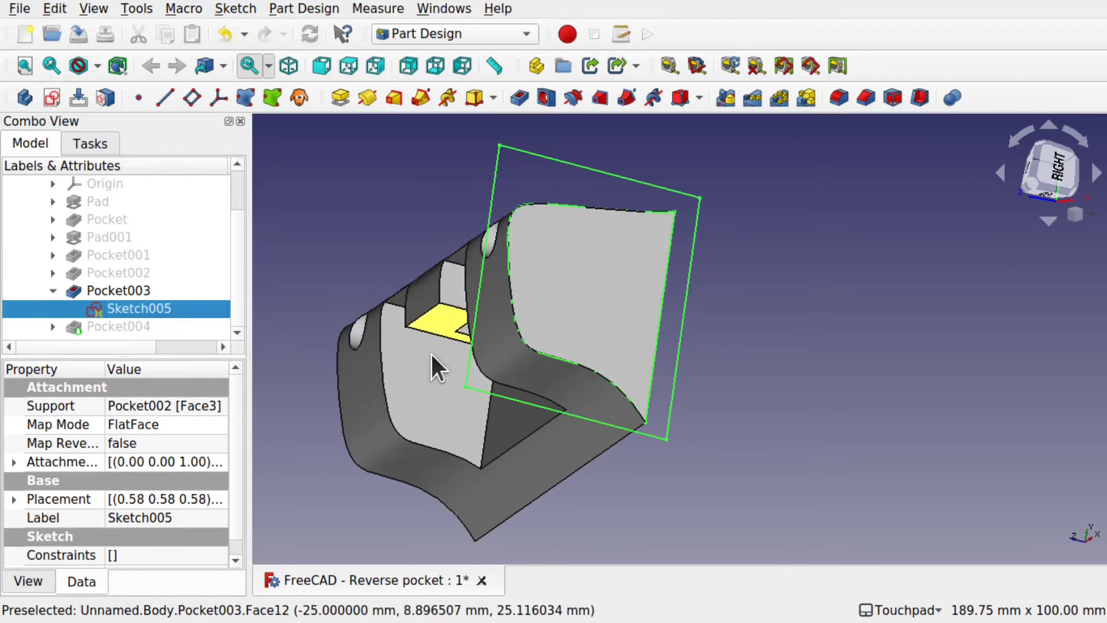
{"action": "middle_click_drag", "start_coordinate": [778, 276], "coordinate": [715, 310]}
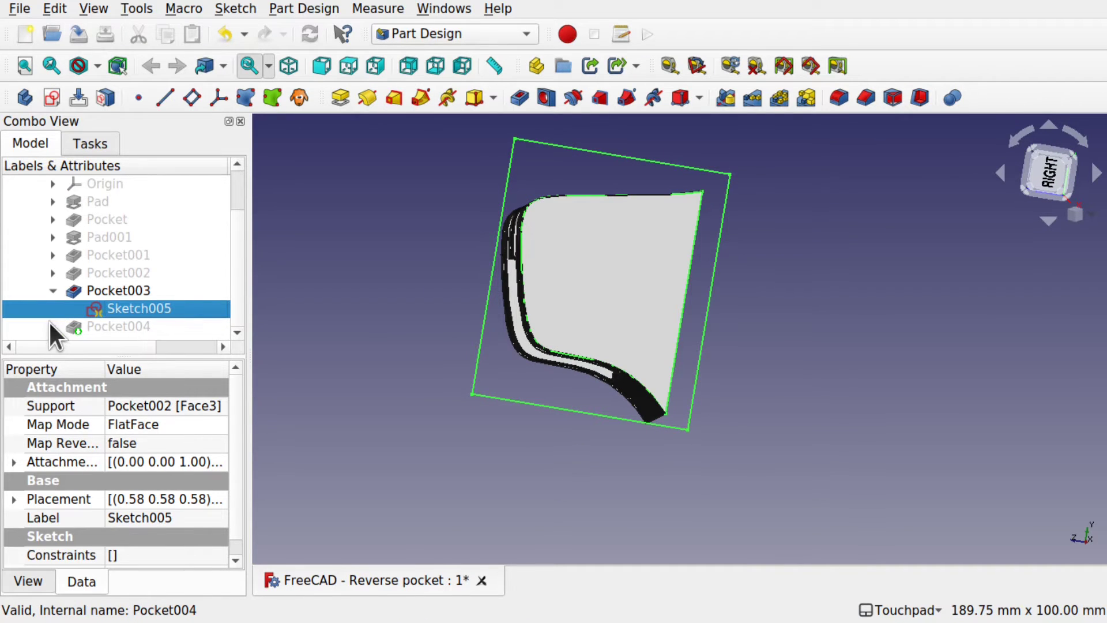
Step: Show Pocket004's result in isometric view
{"action": "left_click", "coordinate": [124, 326]}
{"action": "key", "text": "space"}
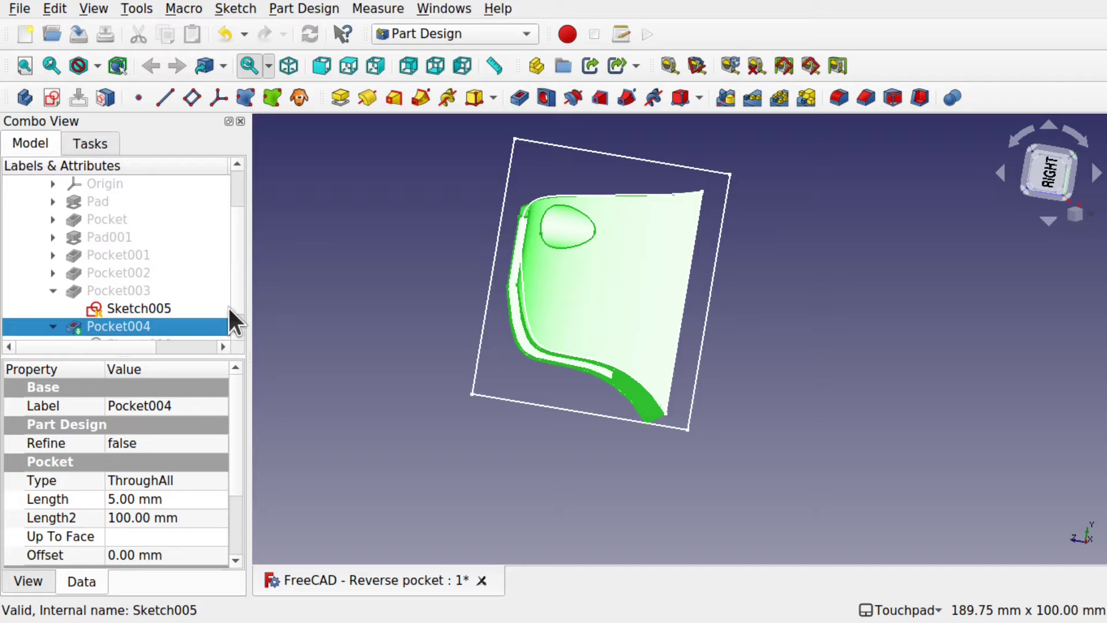
{"action": "key", "text": "0"}
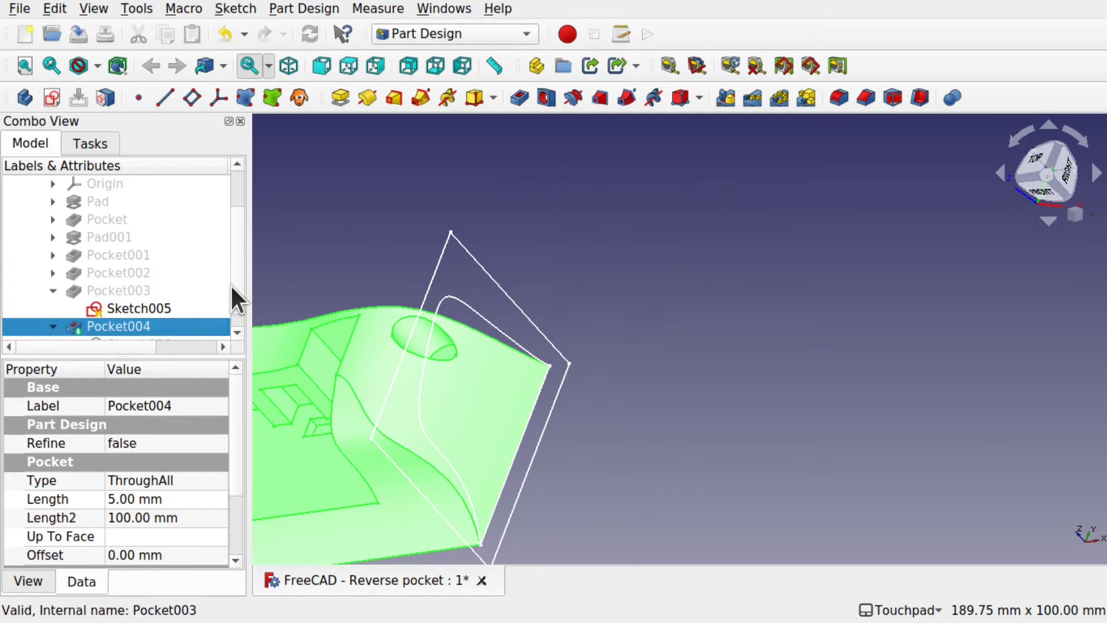
{"action": "middle_click_drag", "start_coordinate": [286, 288], "coordinate": [524, 278]}
{"action": "scroll", "coordinate": [231, 288], "scroll_direction": "down", "scroll_amount": 1}
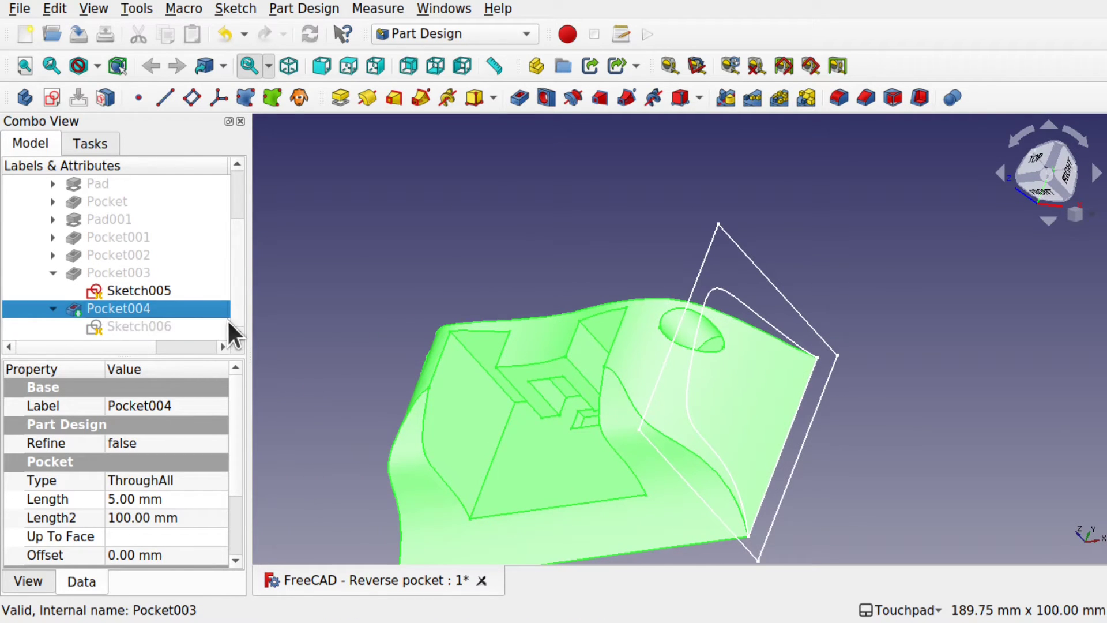
Step: Show Sketch006 and view it from the front, tilting the model
{"action": "left_click", "coordinate": [160, 328]}
{"action": "key", "text": "space"}
{"action": "key", "text": "1"}
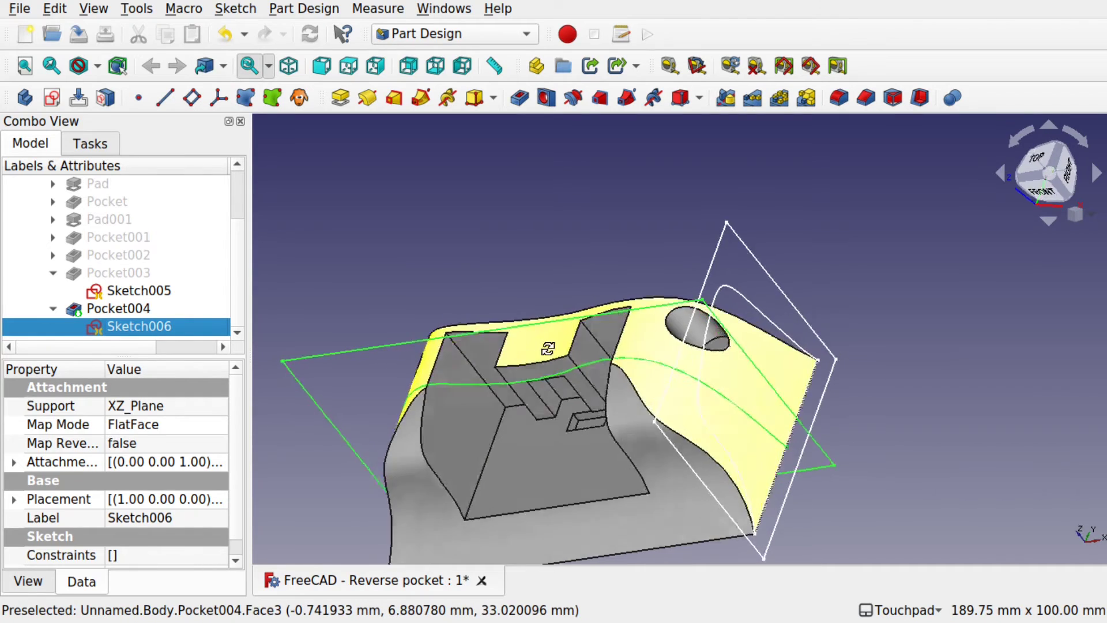
{"action": "scroll", "coordinate": [619, 260], "scroll_direction": "down", "scroll_amount": 3}
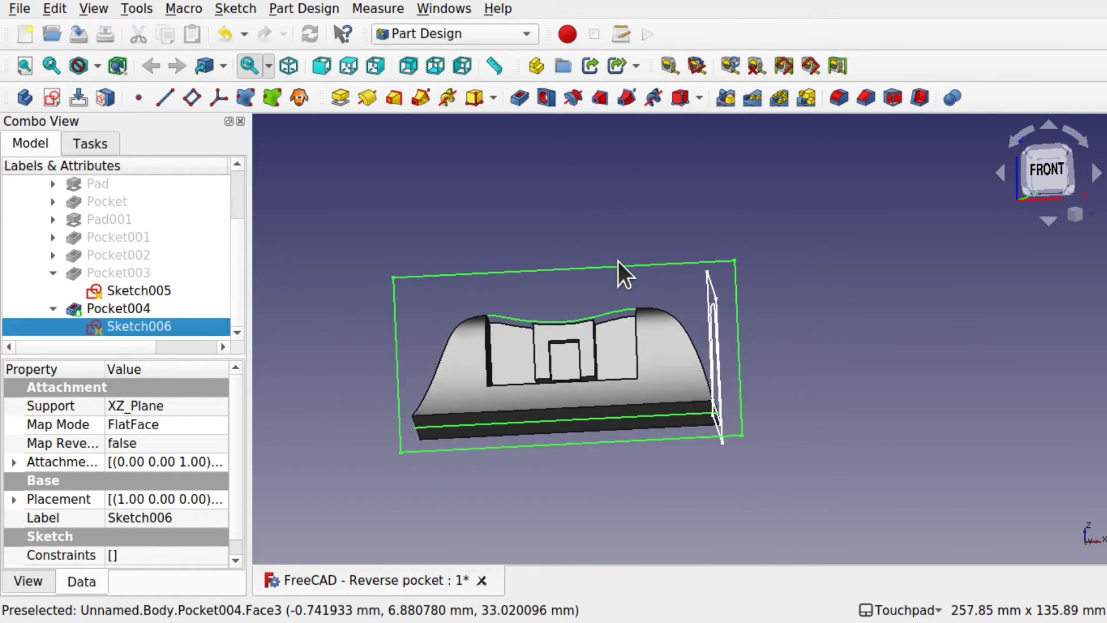
{"action": "middle_click_drag", "start_coordinate": [619, 261], "coordinate": [579, 300]}
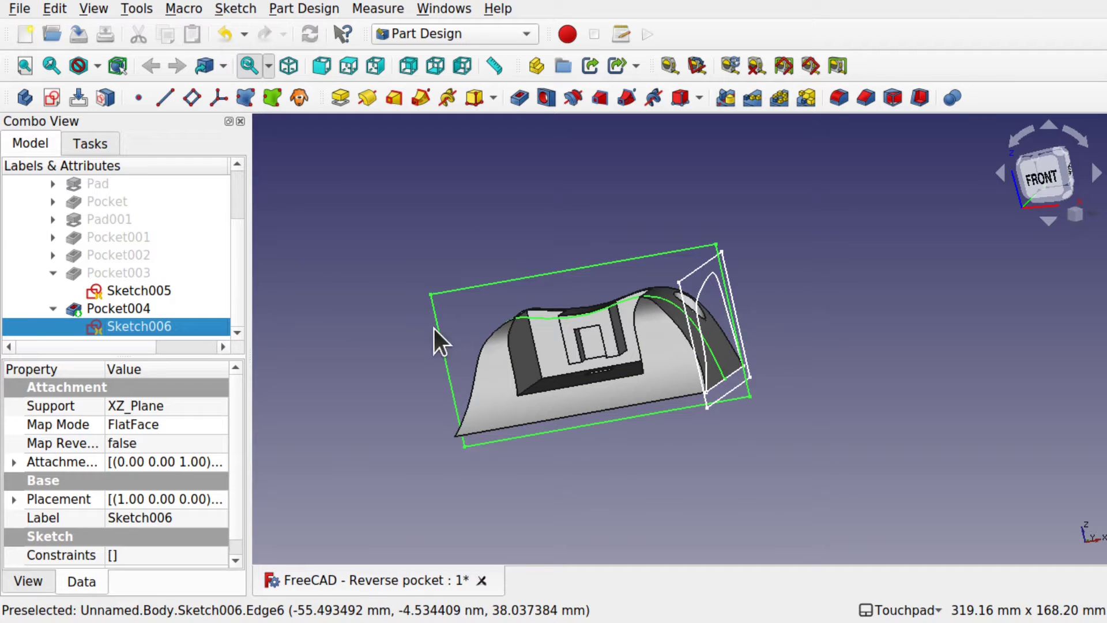
{"action": "middle_click_drag", "start_coordinate": [652, 289], "coordinate": [641, 334]}
Step: Hide Pocket004 so only the sketch outlines remain, and orbit to view them
{"action": "left_click", "coordinate": [593, 396]}
{"action": "key", "text": "space"}
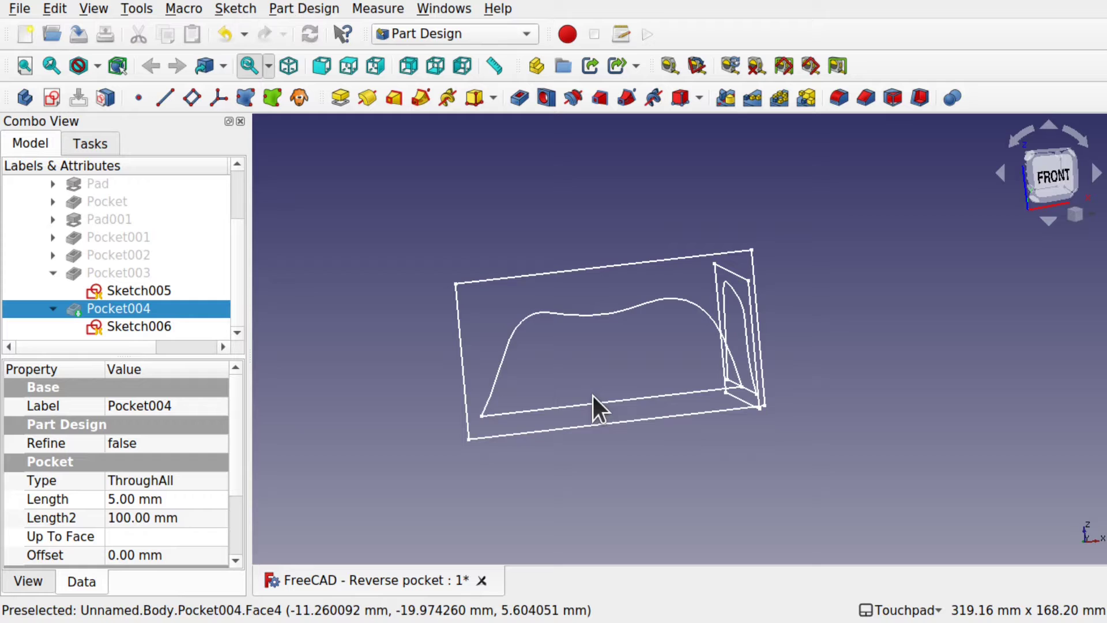
{"action": "mouse_move", "coordinate": [593, 396]}
{"action": "middle_mouse_down"}
{"action": "mouse_move", "coordinate": [679, 437]}
{"action": "mouse_move", "coordinate": [618, 396]}
{"action": "mouse_move", "coordinate": [514, 383]}
{"action": "mouse_move", "coordinate": [591, 293]}
{"action": "middle_mouse_up"}
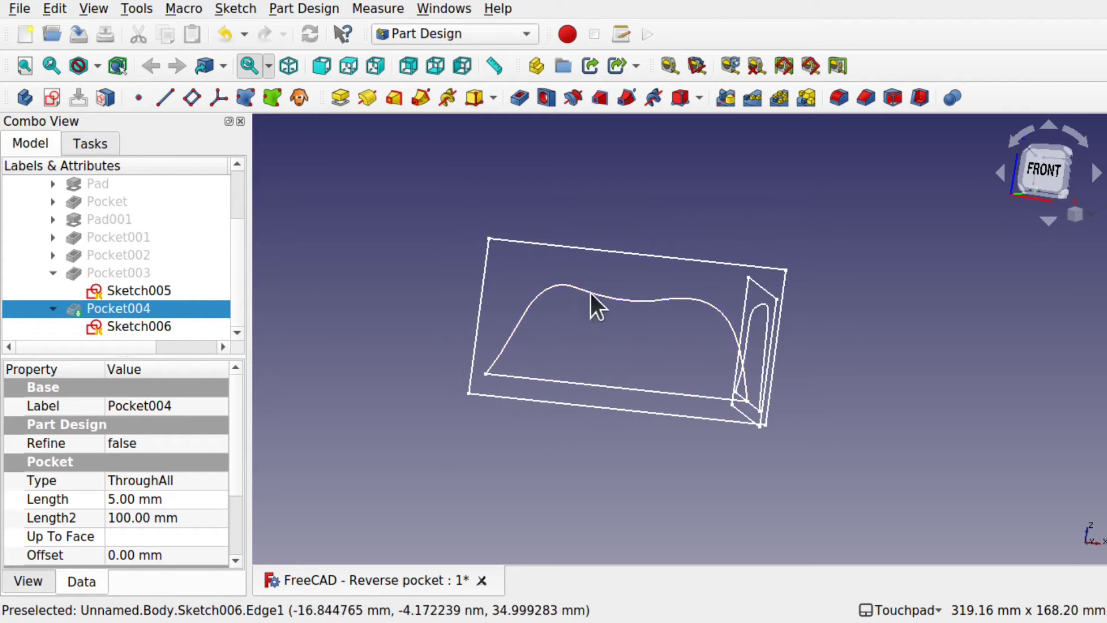
{"action": "mouse_move", "coordinate": [823, 383]}
{"action": "middle_mouse_down"}
{"action": "mouse_move", "coordinate": [591, 348]}
{"action": "mouse_move", "coordinate": [796, 375]}
{"action": "mouse_move", "coordinate": [969, 358]}
{"action": "mouse_move", "coordinate": [863, 383]}
{"action": "middle_mouse_up"}
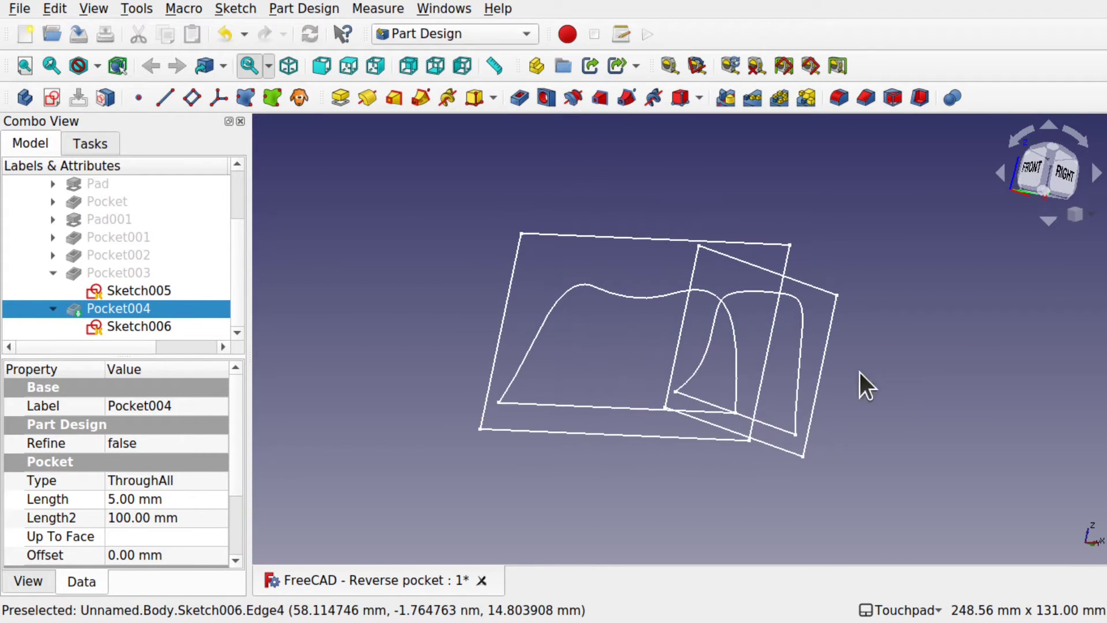
Step: Create a new document with a Body and a sketch on the XZ plane
{"action": "key", "text": "ctrl+n"}
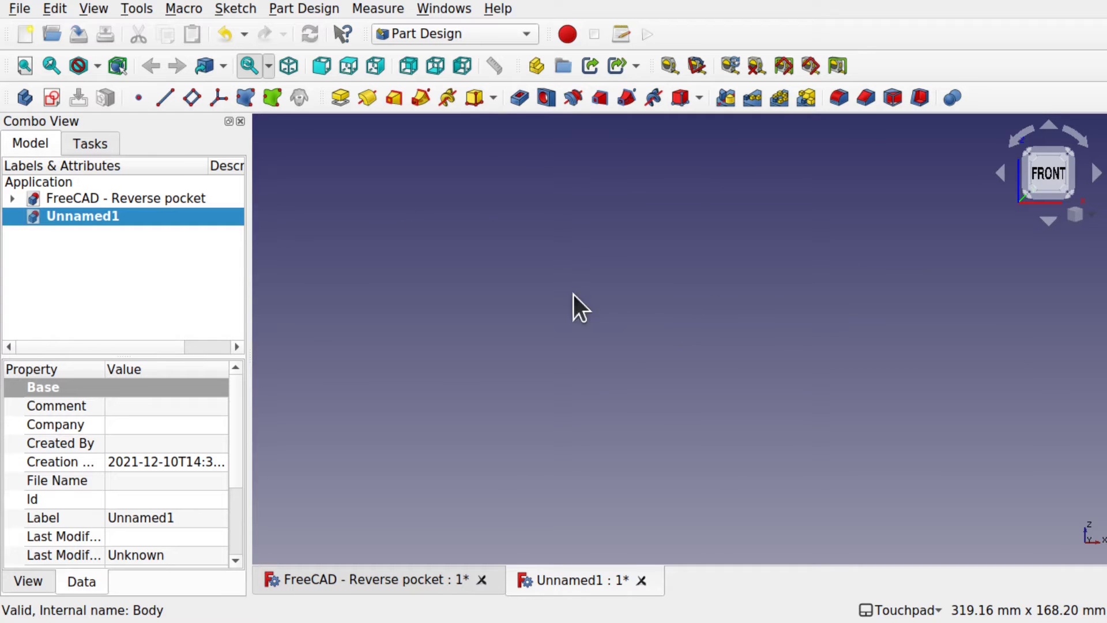
{"action": "left_click", "coordinate": [24, 98]}
{"action": "left_click", "coordinate": [50, 97]}
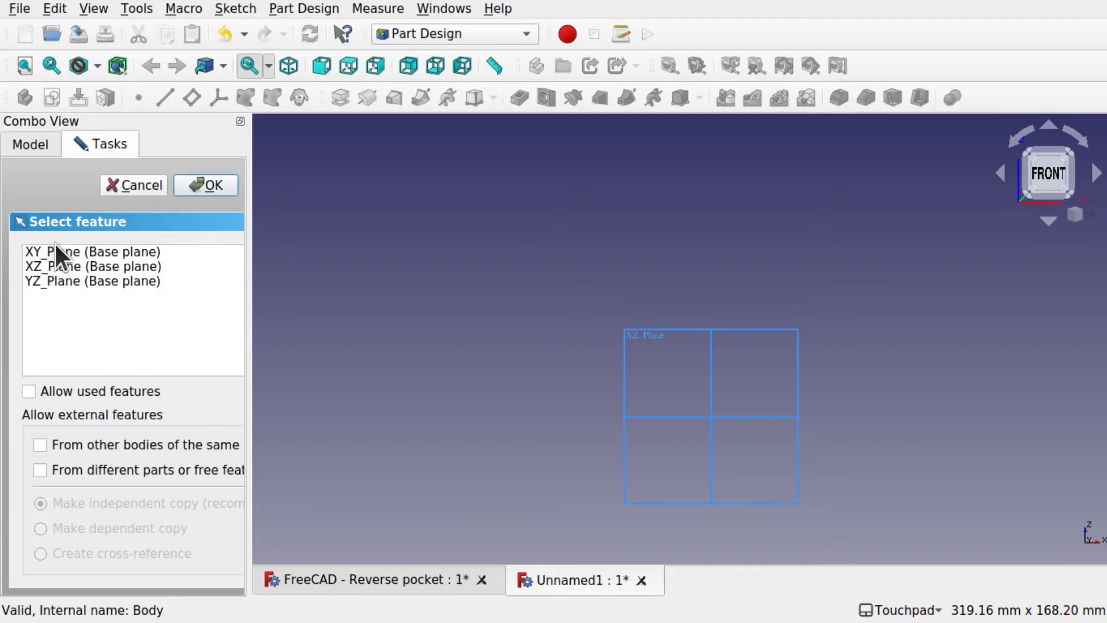
{"action": "left_click", "coordinate": [642, 332]}
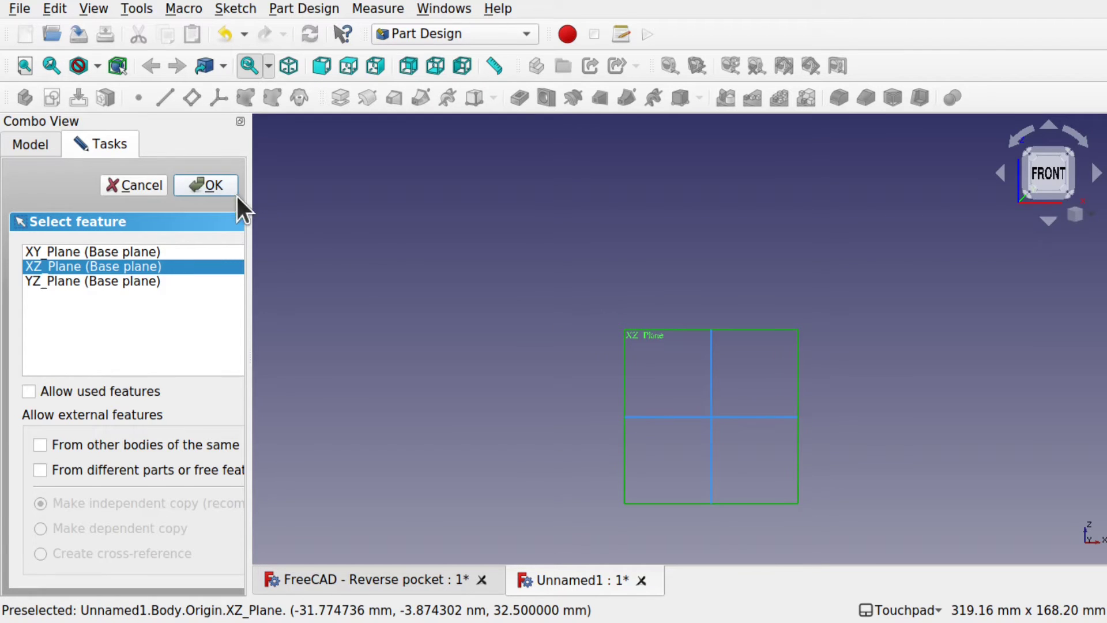
{"action": "key", "text": "Return"}
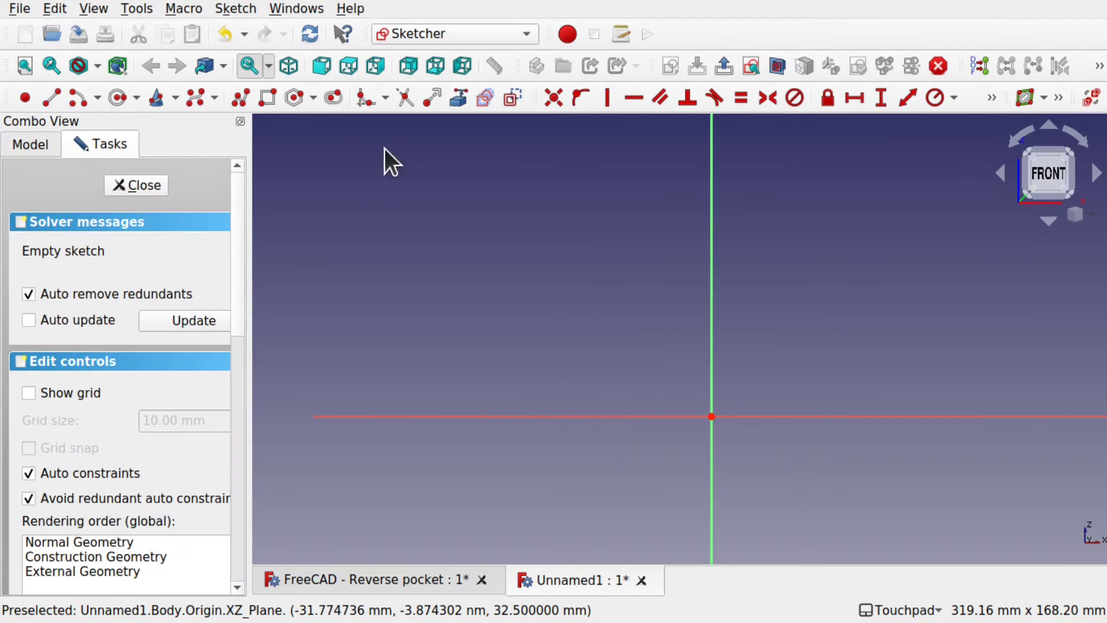
Step: Draw a rectangle in the sketch and close it
{"action": "left_click", "coordinate": [276, 96]}
{"action": "left_click", "coordinate": [524, 281]}
{"action": "left_click", "coordinate": [928, 533]}
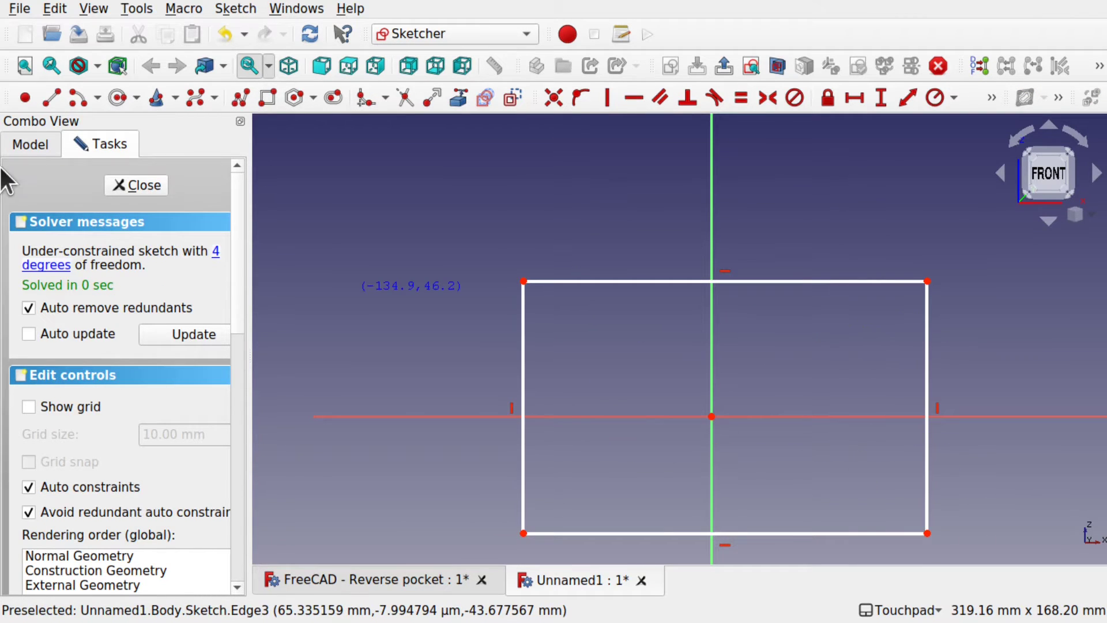
{"action": "left_click", "coordinate": [133, 185]}
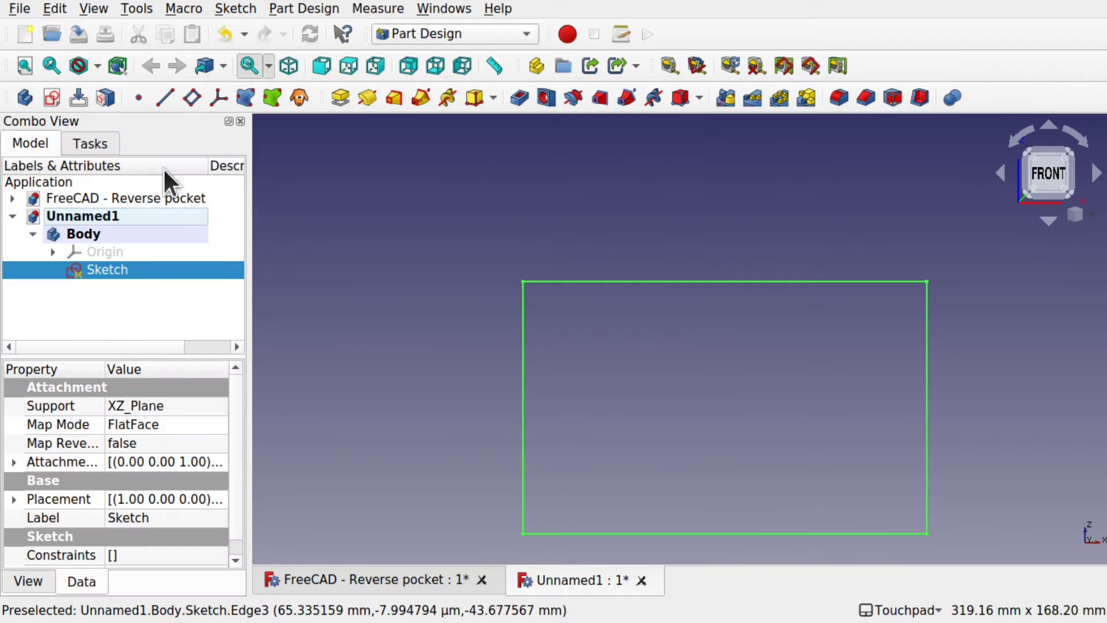
Step: Pad the rectangle 50 mm into a solid block and select its front face
{"action": "left_click", "coordinate": [345, 96]}
{"action": "middle_click_drag", "start_coordinate": [529, 206], "coordinate": [669, 259]}
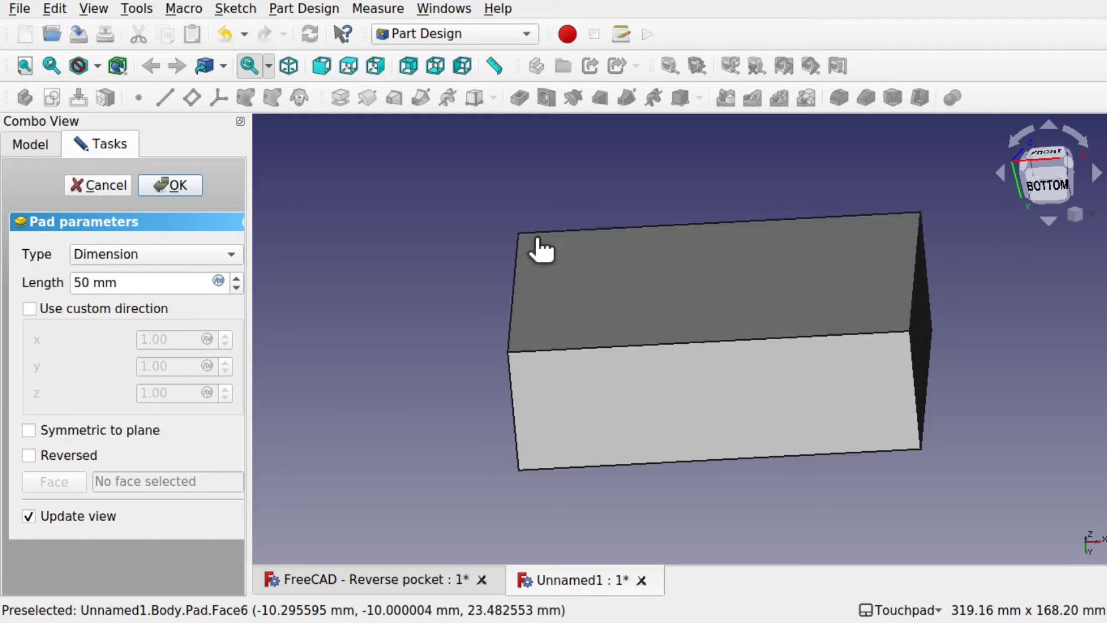
{"action": "left_click", "coordinate": [535, 237]}
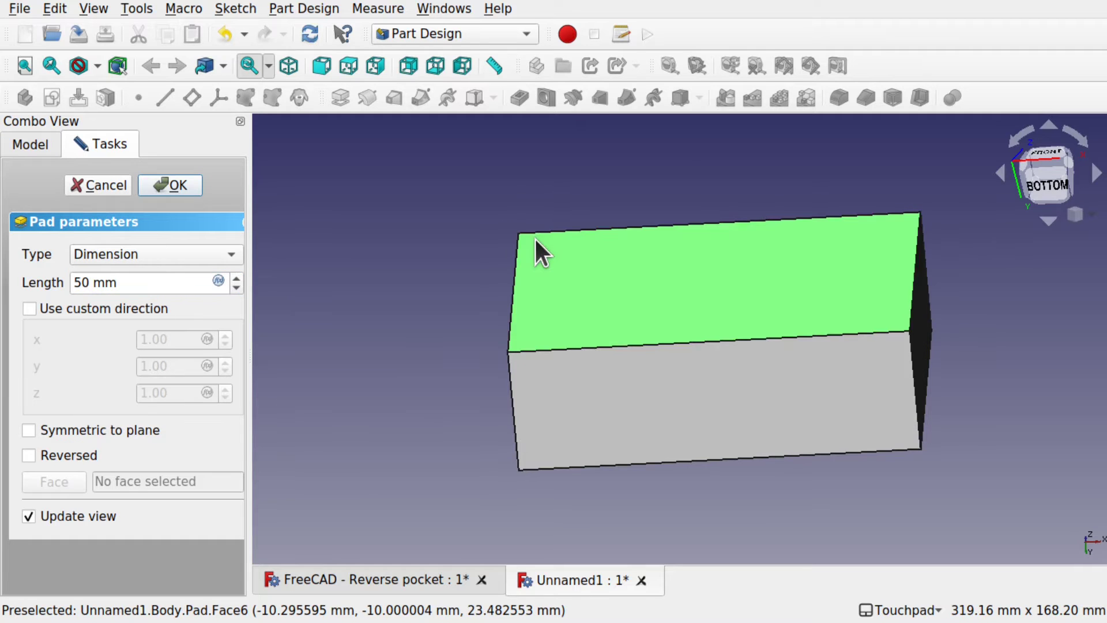
{"action": "left_click", "coordinate": [170, 187]}
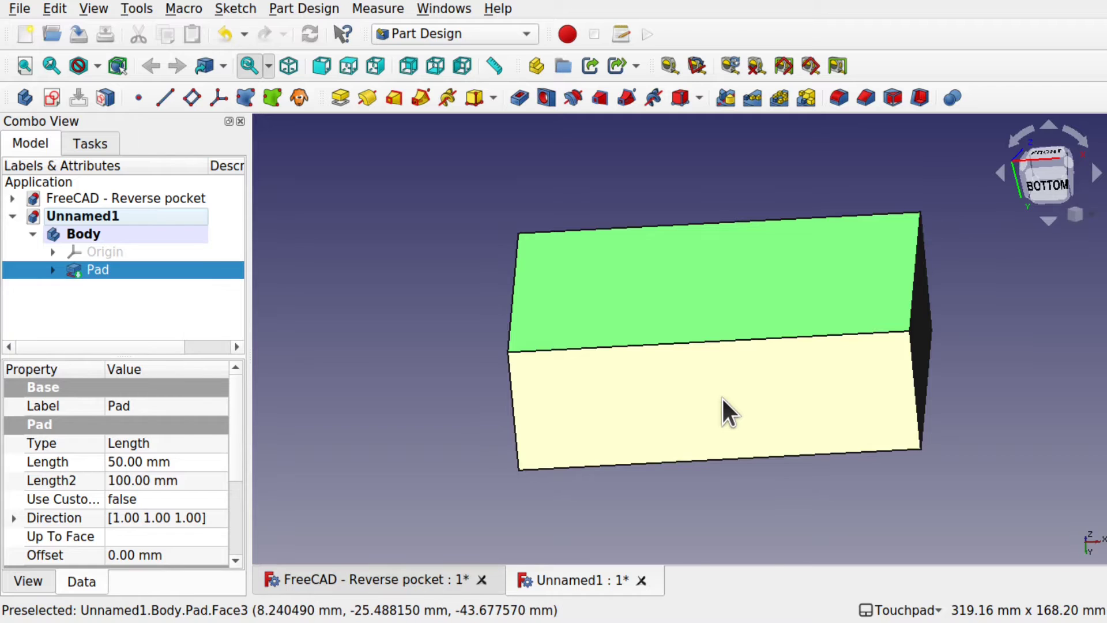
{"action": "middle_click_drag", "start_coordinate": [428, 435], "coordinate": [431, 403]}
{"action": "left_click", "coordinate": [707, 409]}
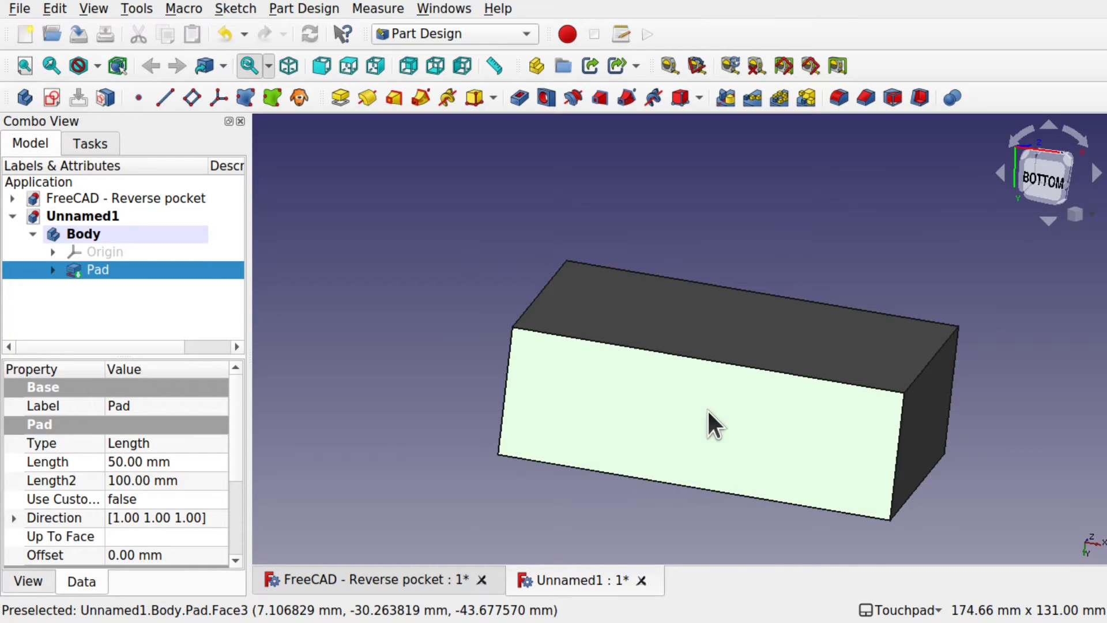
Step: Create a sketch on the front face, then draw a trial circle and delete it
{"action": "left_click", "coordinate": [50, 98]}
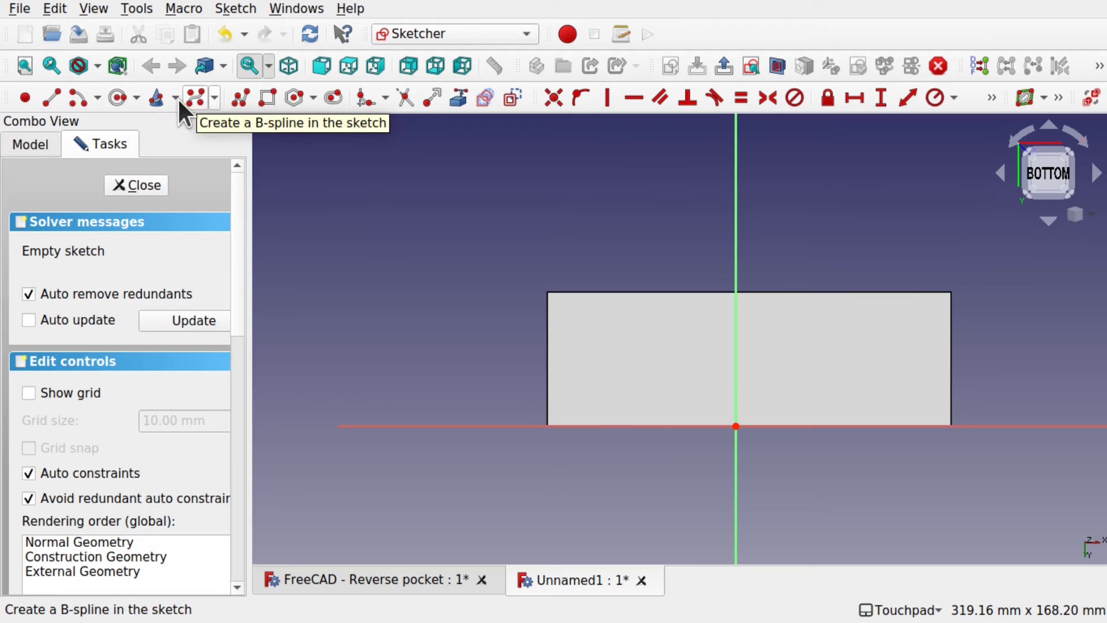
{"action": "left_click", "coordinate": [118, 99]}
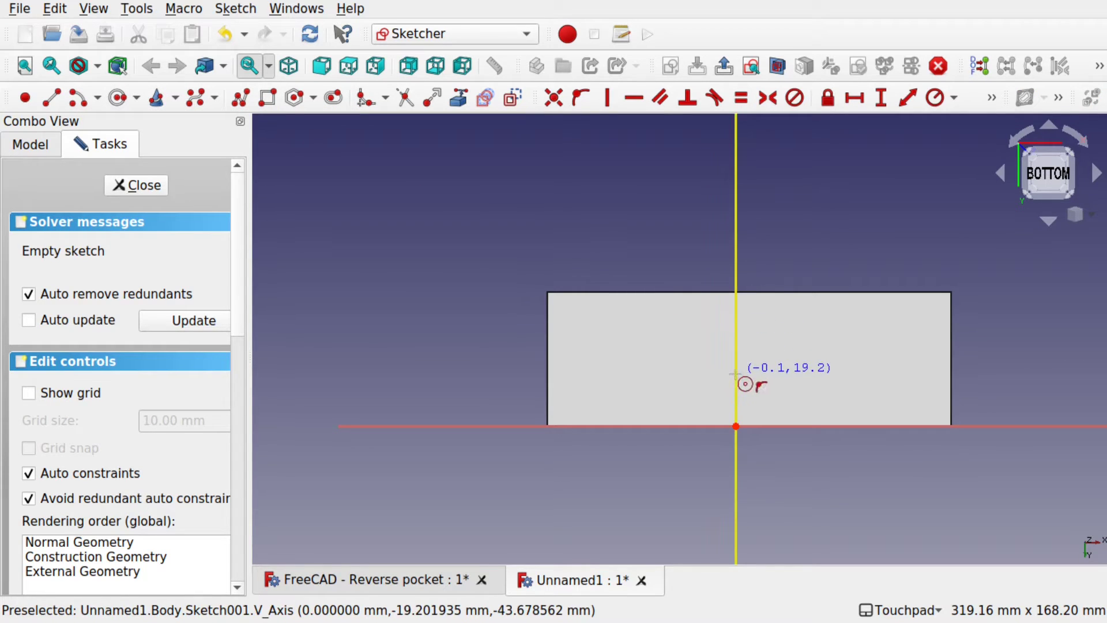
{"action": "left_click", "coordinate": [843, 470]}
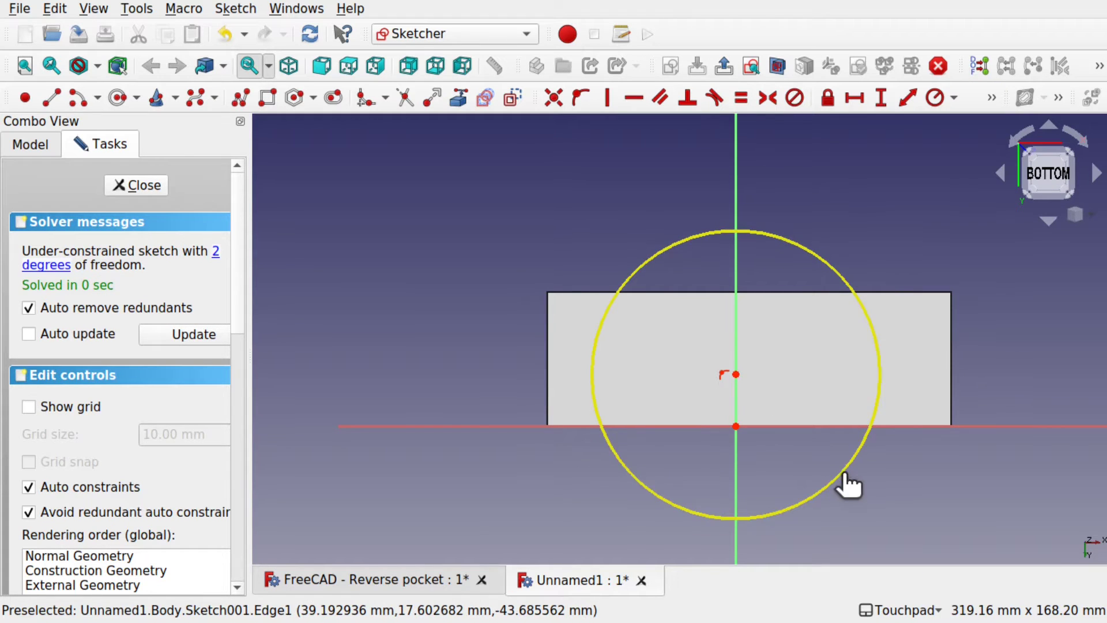
{"action": "left_click_drag", "start_coordinate": [850, 472], "coordinate": [819, 437]}
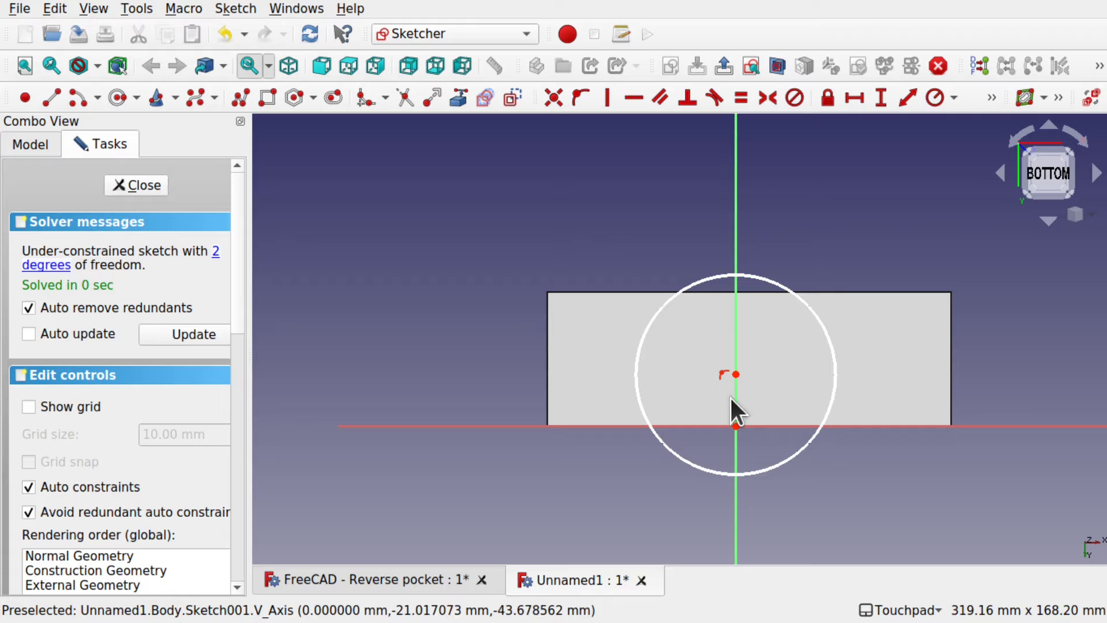
{"action": "left_click_drag", "start_coordinate": [771, 278], "coordinate": [746, 300]}
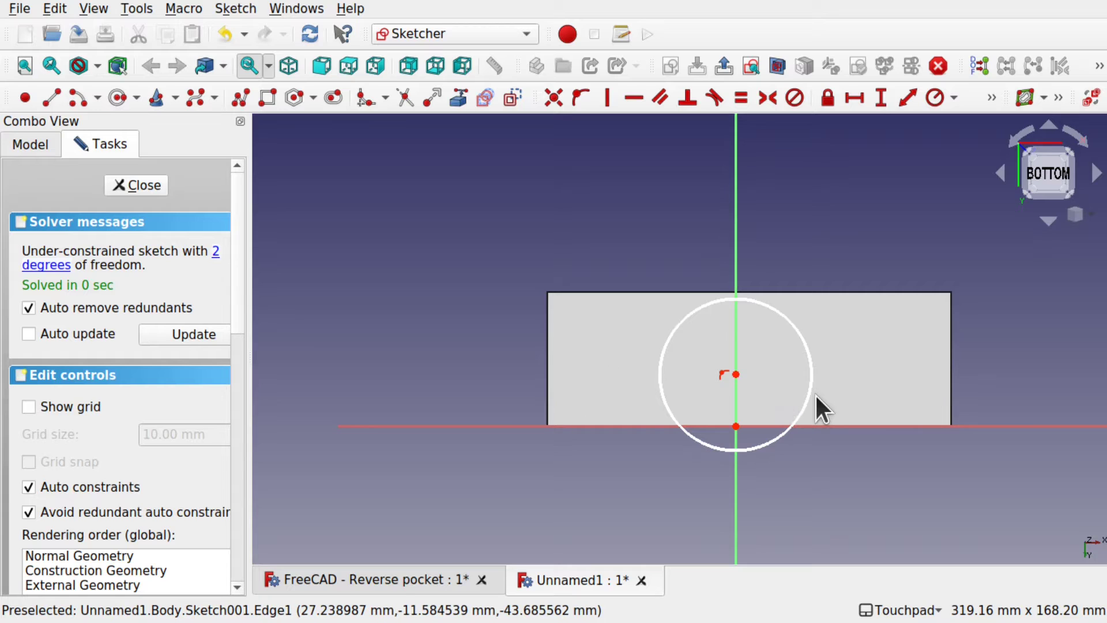
{"action": "left_click", "coordinate": [658, 380]}
{"action": "key", "text": "Delete"}
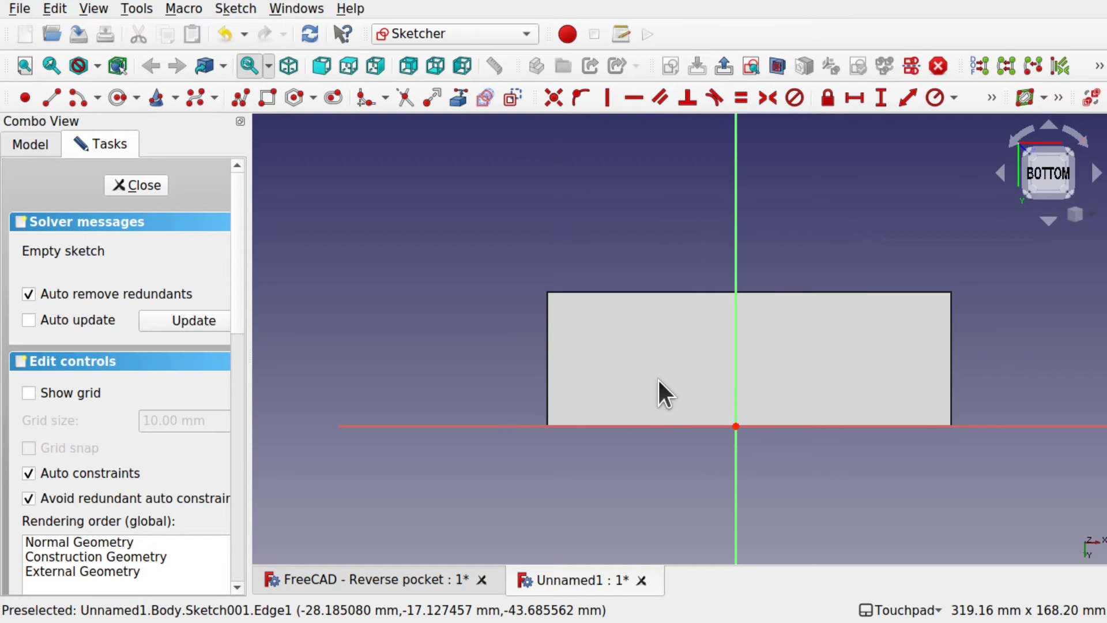
Step: Draw a wavy B-spline with seven control points, moving its first point onto the X axis
{"action": "left_click", "coordinate": [194, 98]}
{"action": "left_click", "coordinate": [555, 415]}
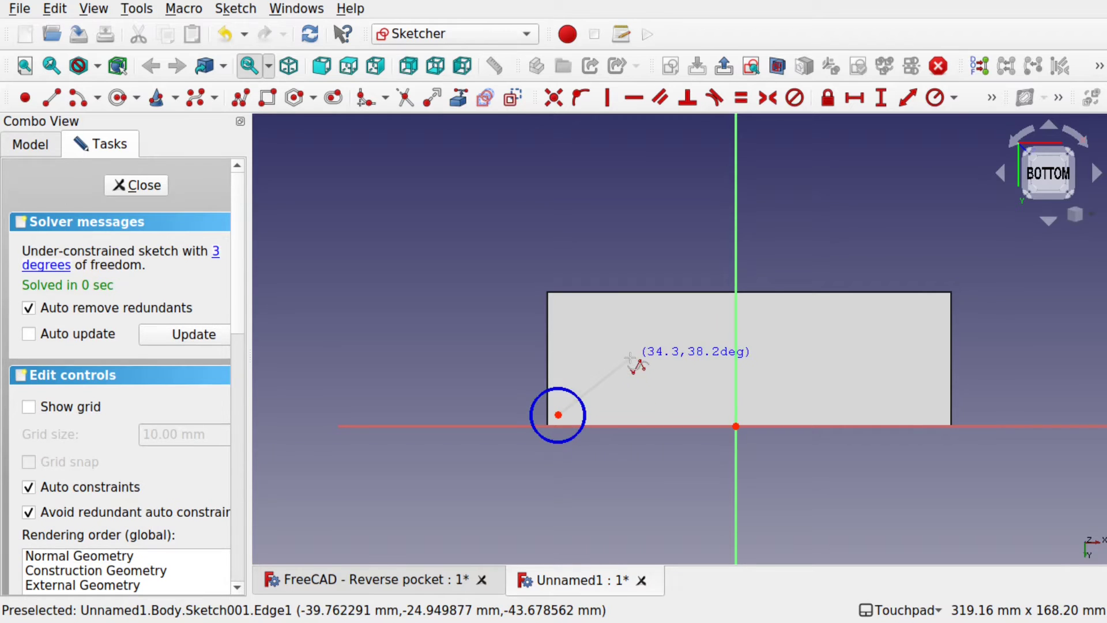
{"action": "left_click", "coordinate": [631, 359]}
{"action": "left_click", "coordinate": [705, 394]}
{"action": "left_click", "coordinate": [766, 314]}
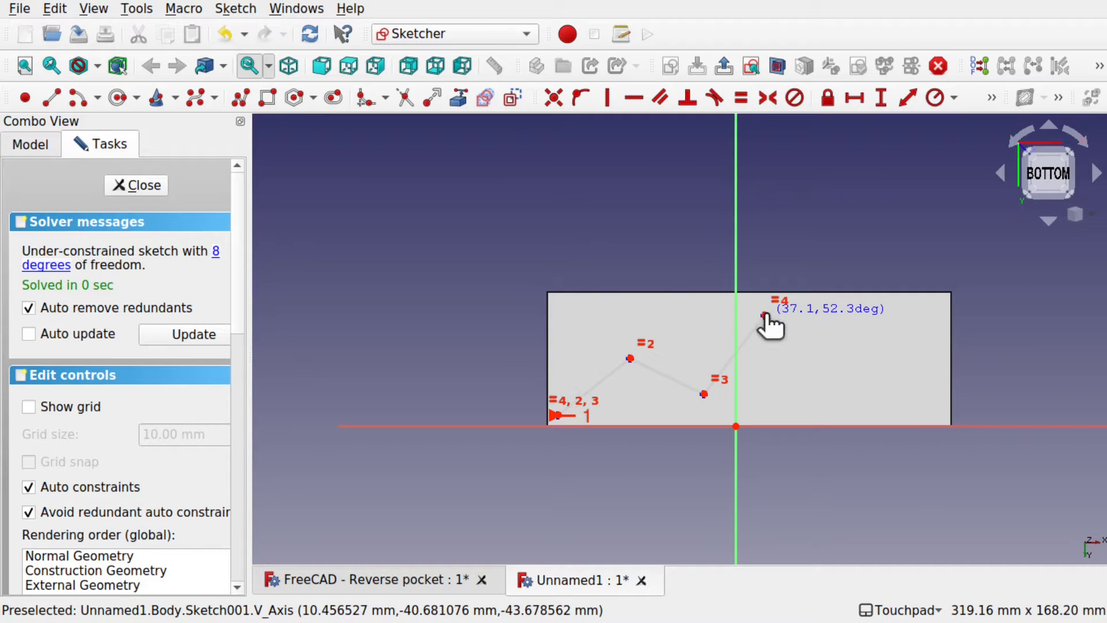
{"action": "left_click", "coordinate": [916, 315]}
{"action": "left_click", "coordinate": [940, 416]}
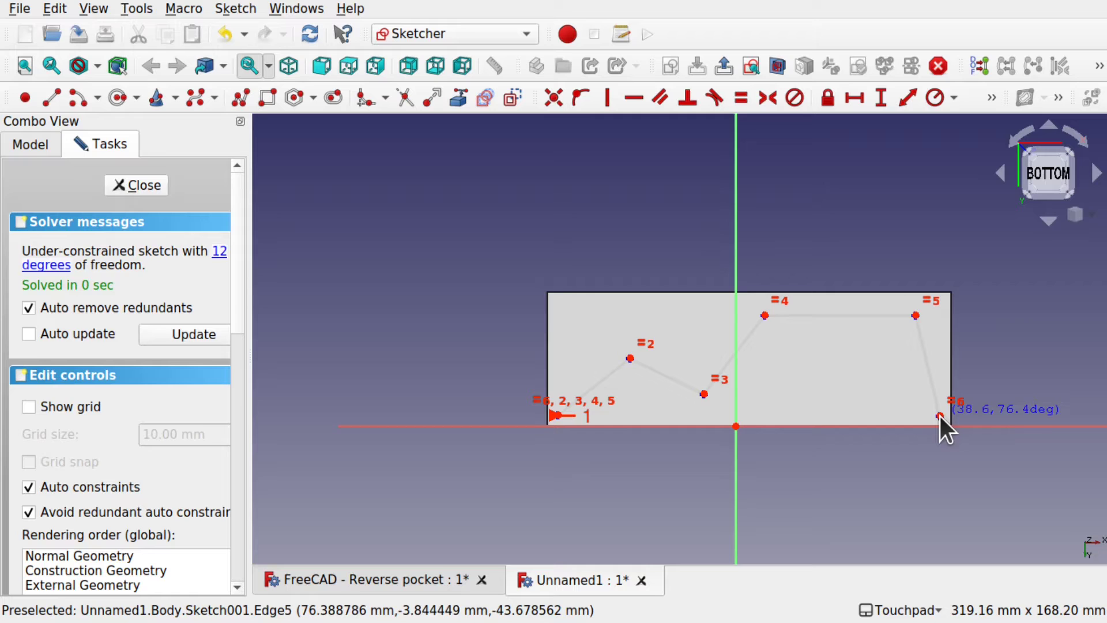
{"action": "left_click", "coordinate": [940, 433]}
{"action": "right_click", "coordinate": [940, 434]}
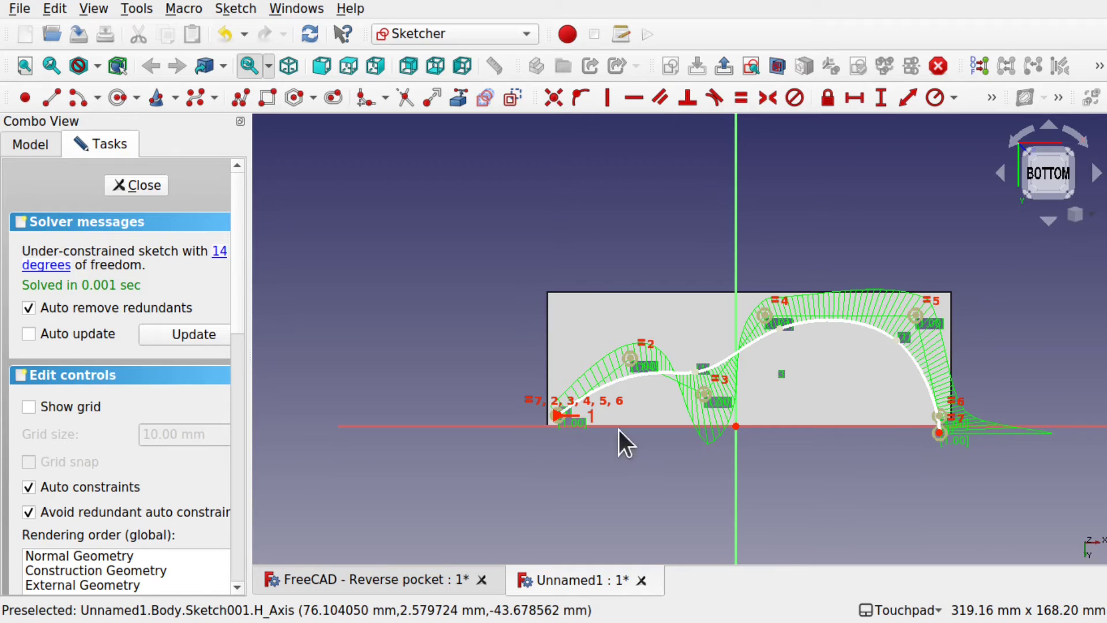
{"action": "left_click_drag", "start_coordinate": [557, 417], "coordinate": [558, 437]}
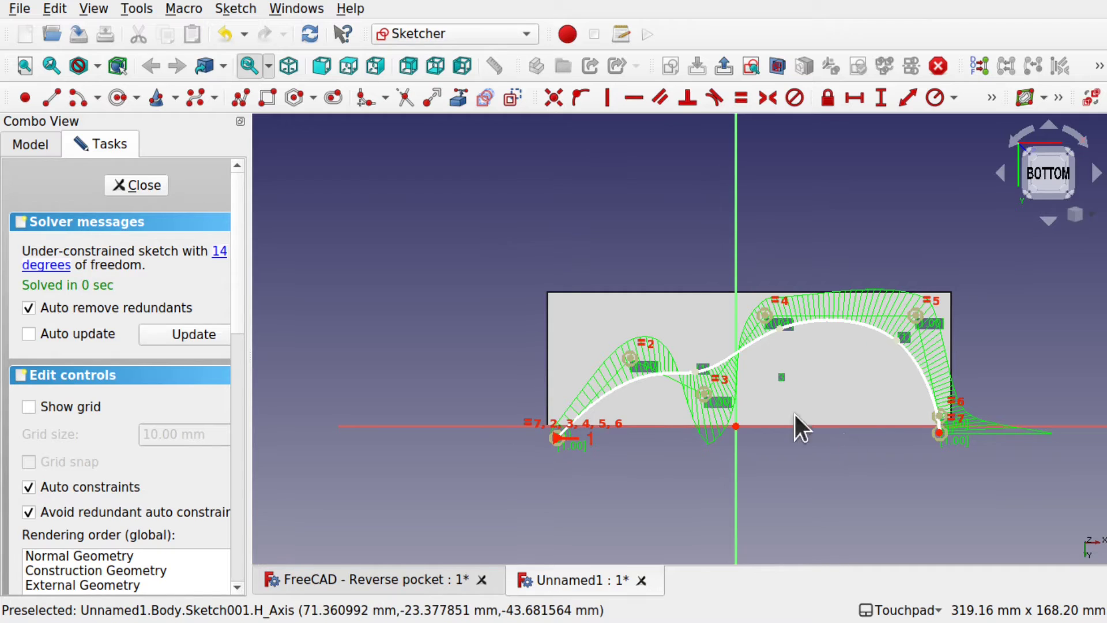
Step: Close the profile with a straight line joining the spline's two endpoints
{"action": "left_click", "coordinate": [47, 97]}
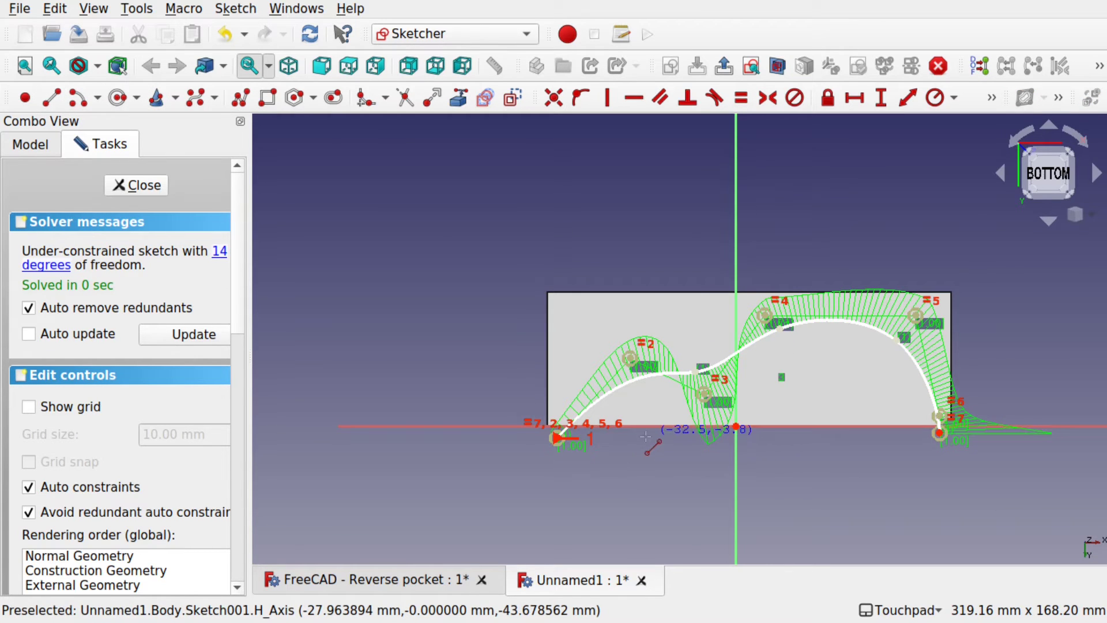
{"action": "scroll", "coordinate": [637, 439], "scroll_direction": "up", "scroll_amount": 2}
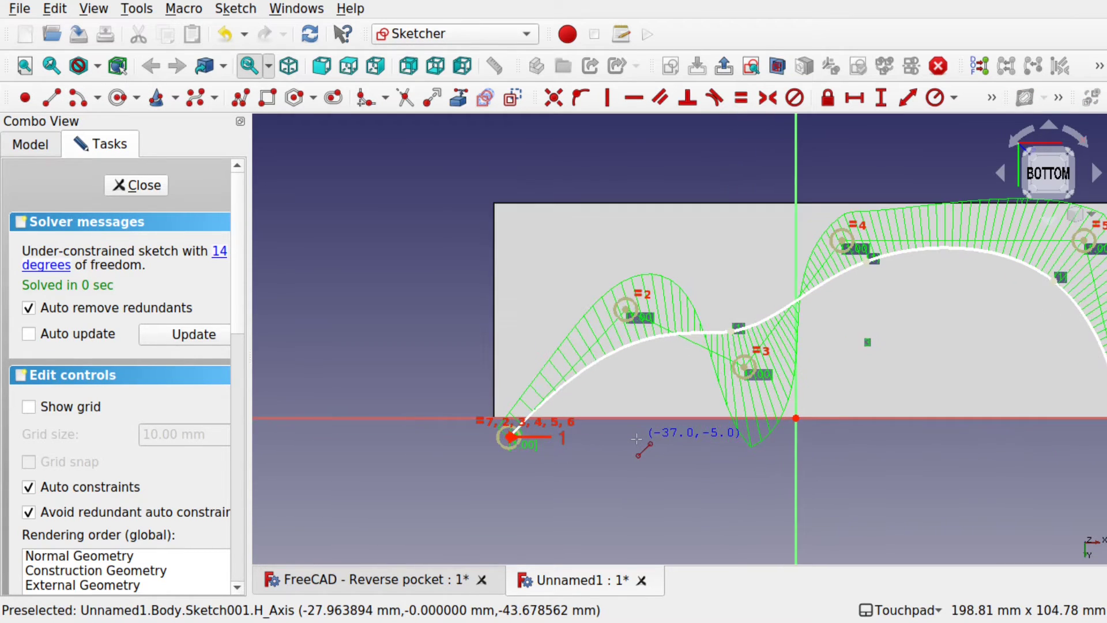
{"action": "left_click", "coordinate": [509, 439]}
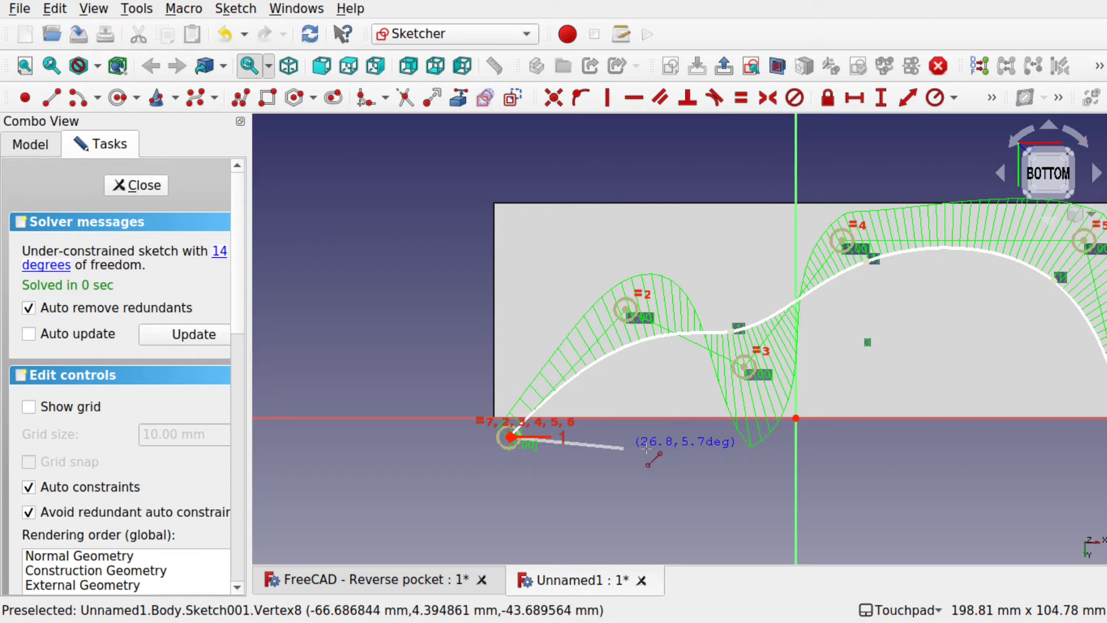
{"action": "middle_click_drag", "start_coordinate": [880, 442], "coordinate": [638, 443]}
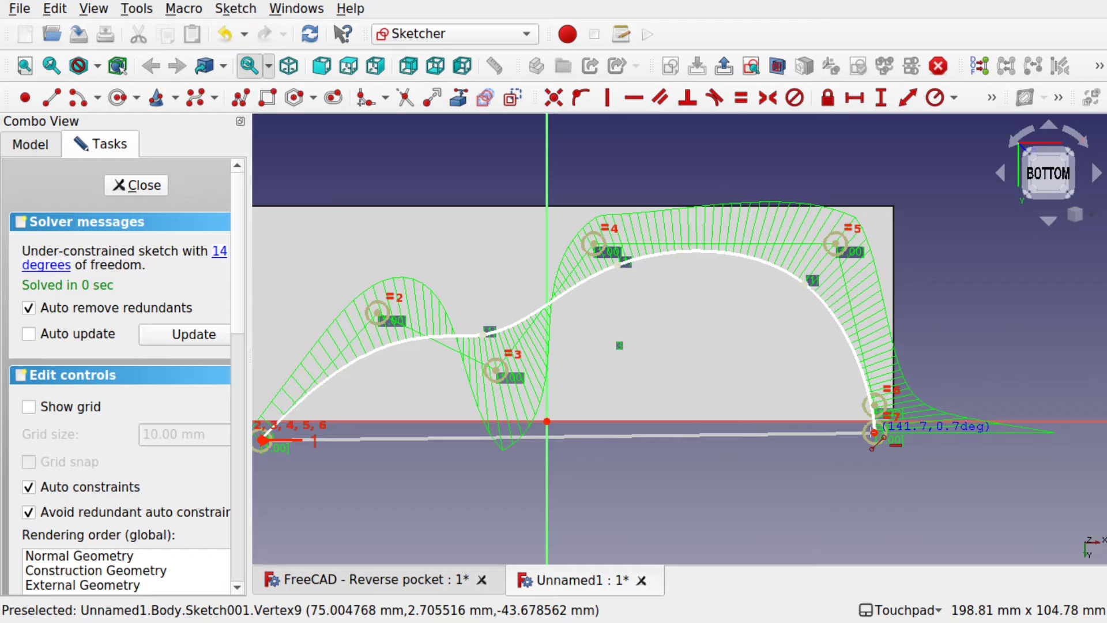
{"action": "left_click", "coordinate": [874, 433]}
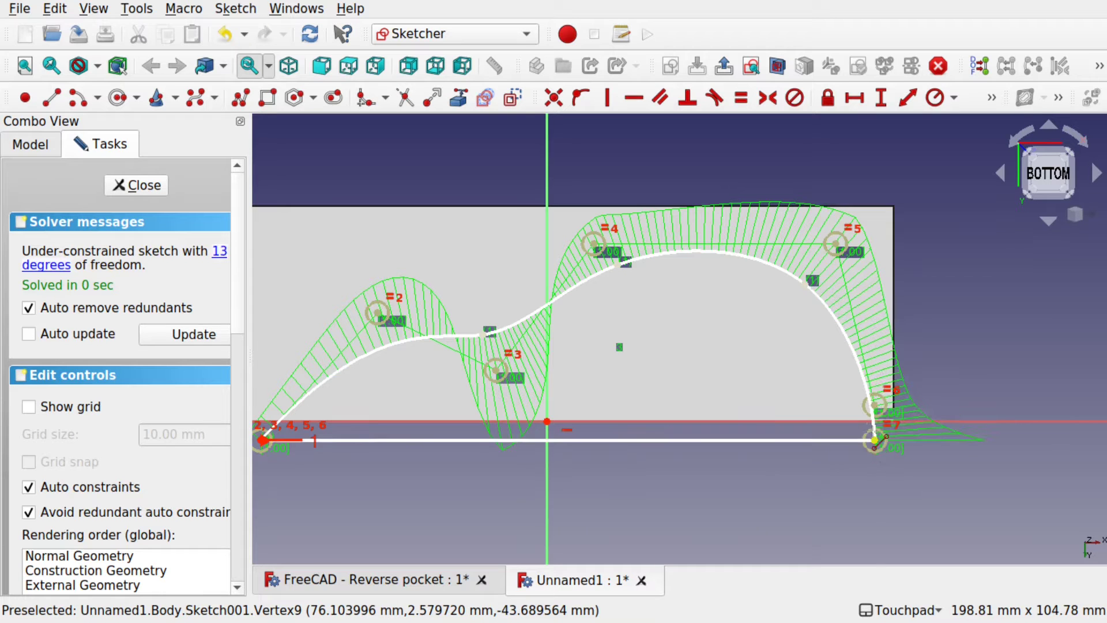
Step: Close Sketch001 and cut it as a Through all pocket
{"action": "scroll", "coordinate": [722, 472], "scroll_direction": "down", "scroll_amount": 3}
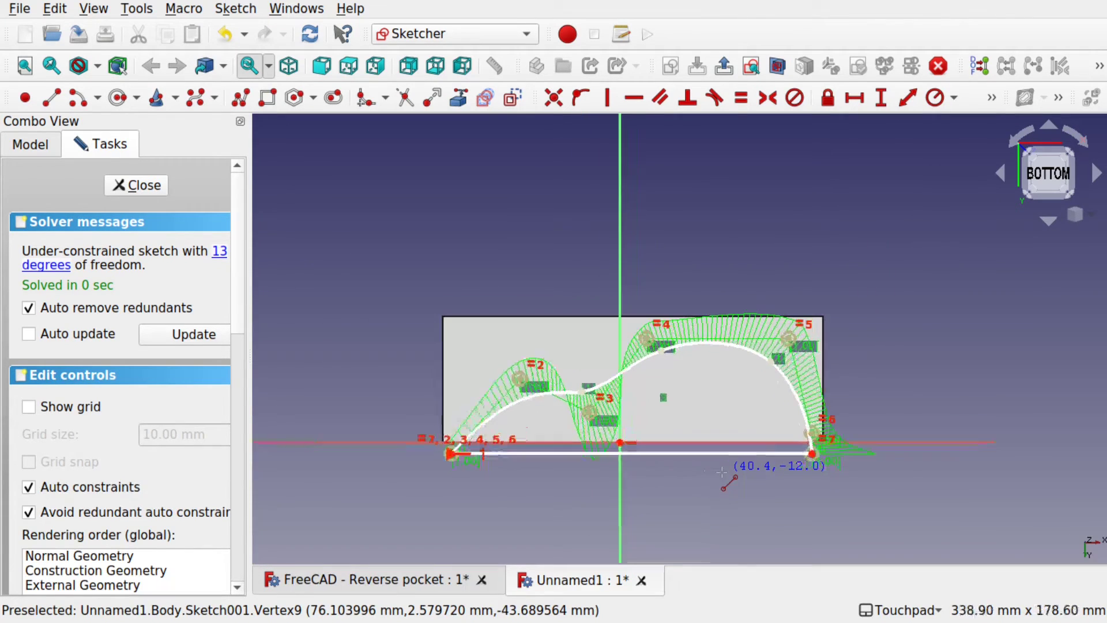
{"action": "left_click", "coordinate": [132, 183]}
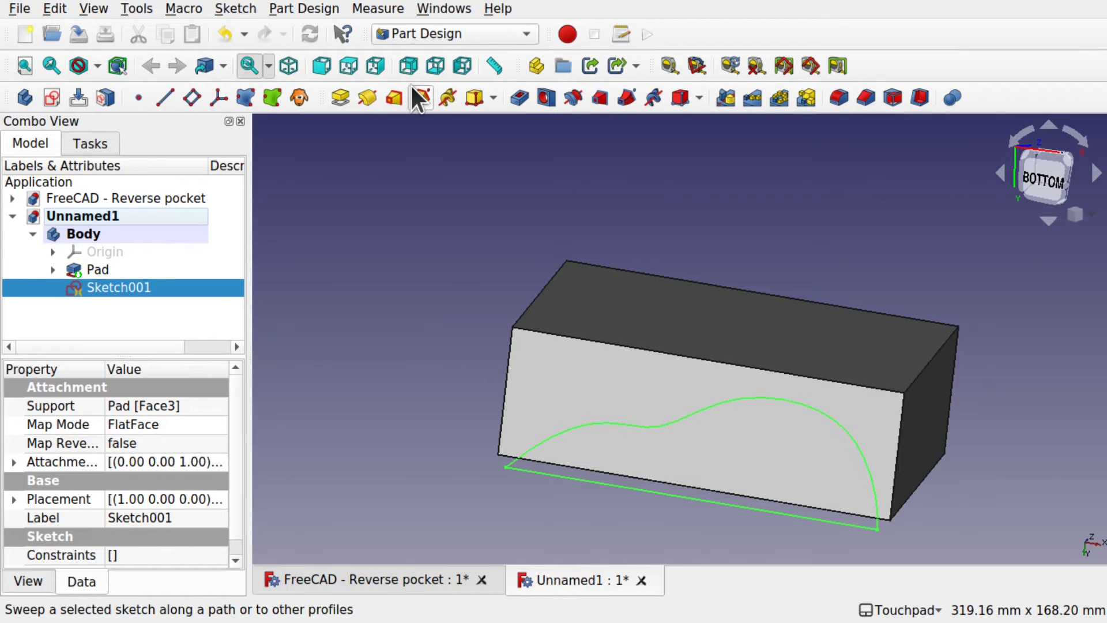
{"action": "left_click", "coordinate": [521, 97]}
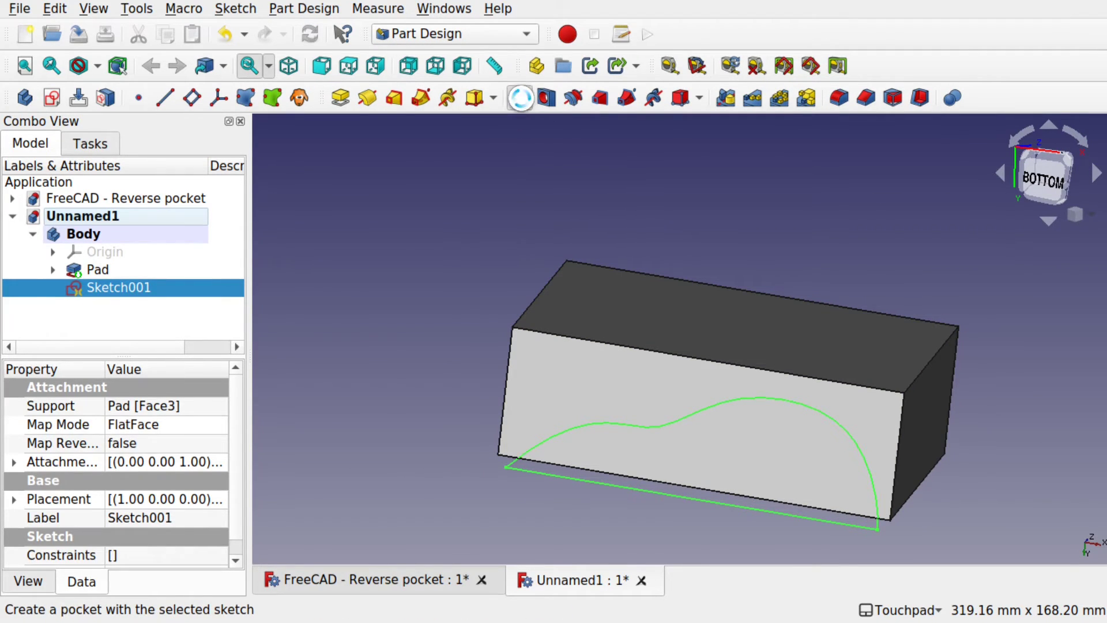
{"action": "middle_click_drag", "start_coordinate": [690, 436], "coordinate": [621, 261]}
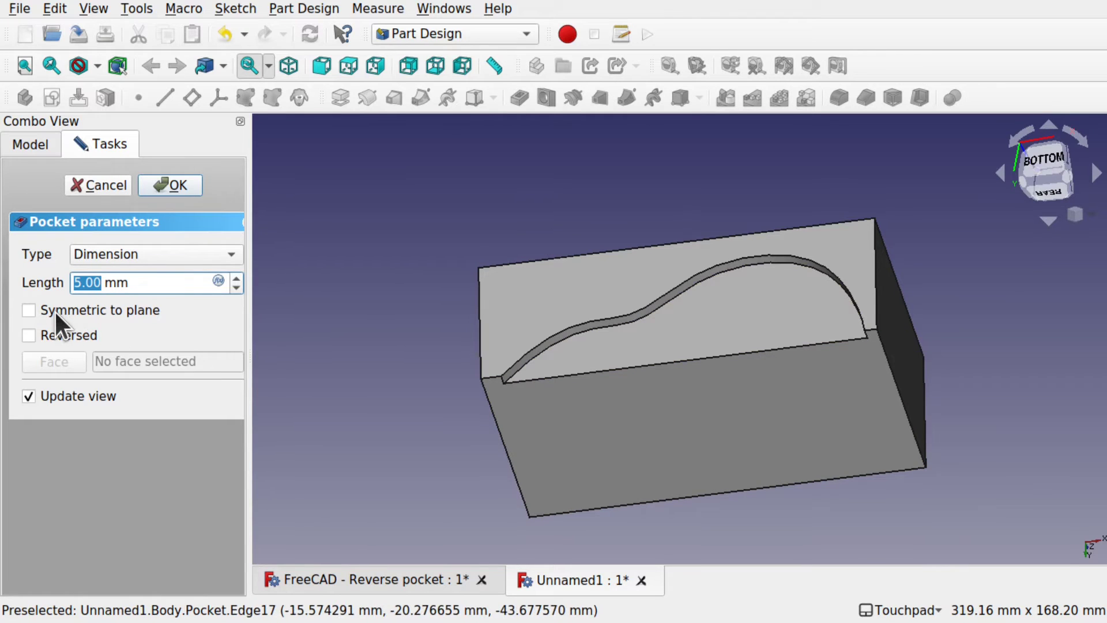
{"action": "left_click", "coordinate": [116, 252]}
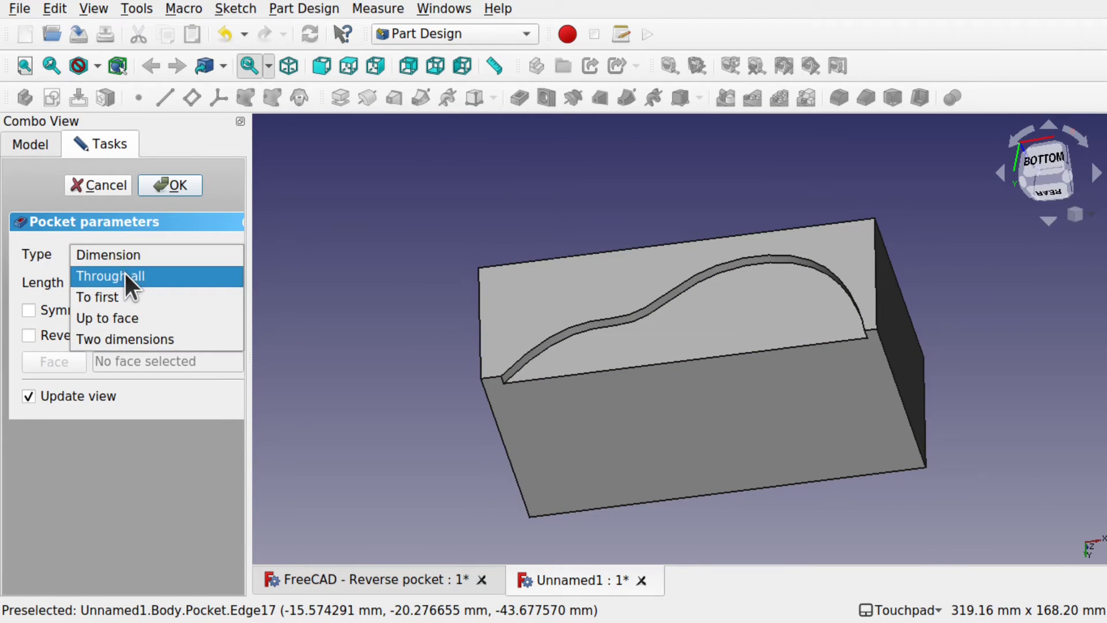
{"action": "left_click", "coordinate": [123, 272]}
{"action": "middle_click_drag", "start_coordinate": [562, 253], "coordinate": [566, 434]}
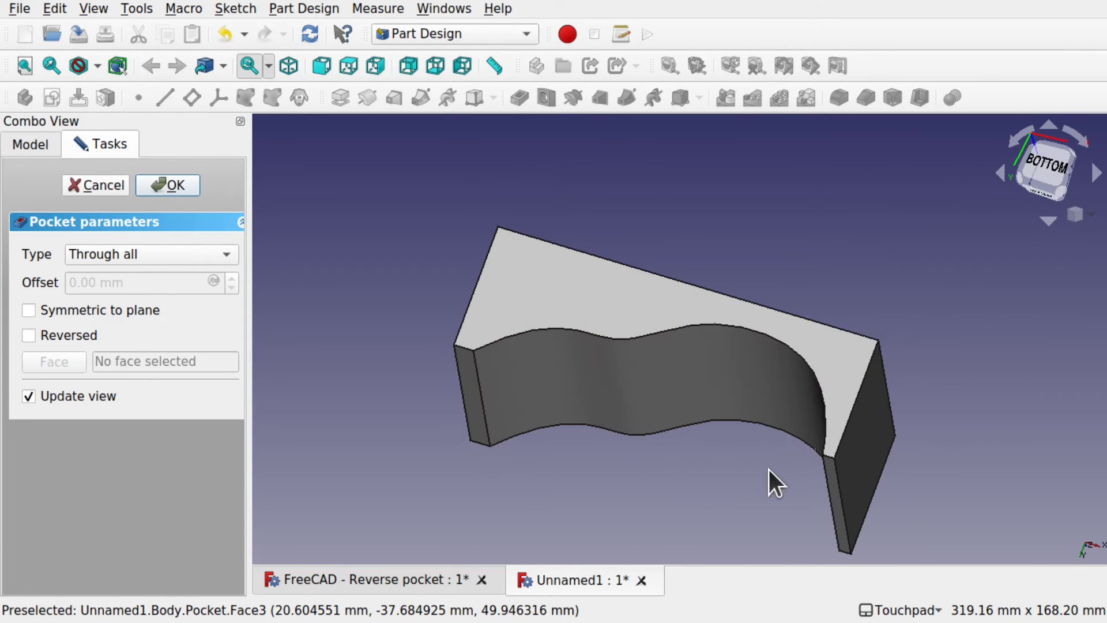
{"action": "left_click", "coordinate": [175, 186]}
Step: Reopen Sketch001, draw a rectangle enclosing the spline profile, and close the sketch
{"action": "left_click", "coordinate": [46, 285]}
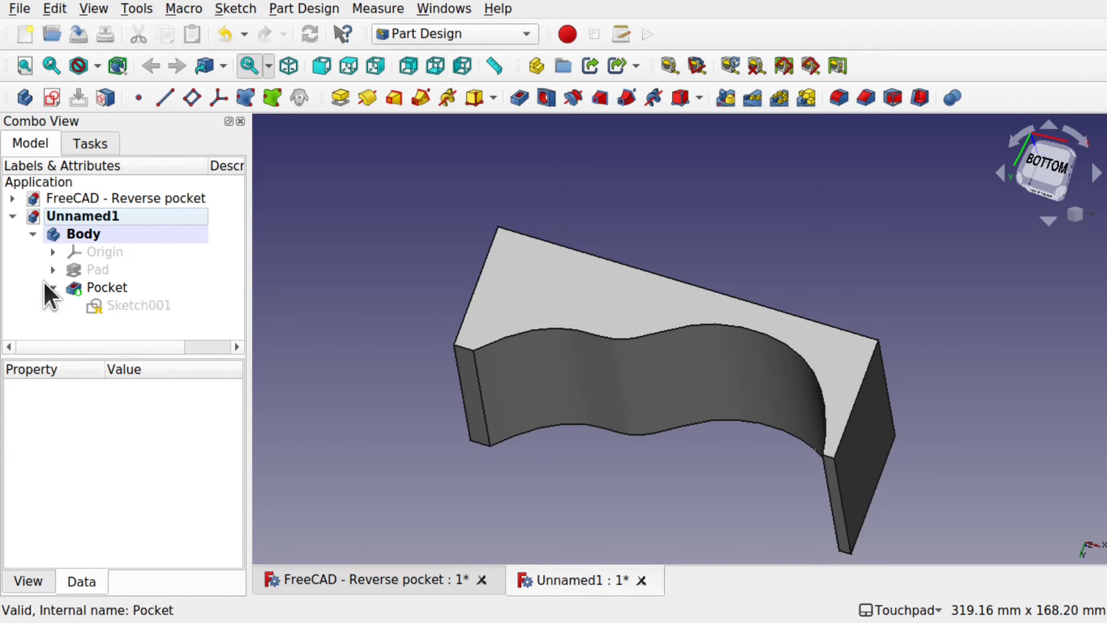
{"action": "double_click", "coordinate": [139, 299]}
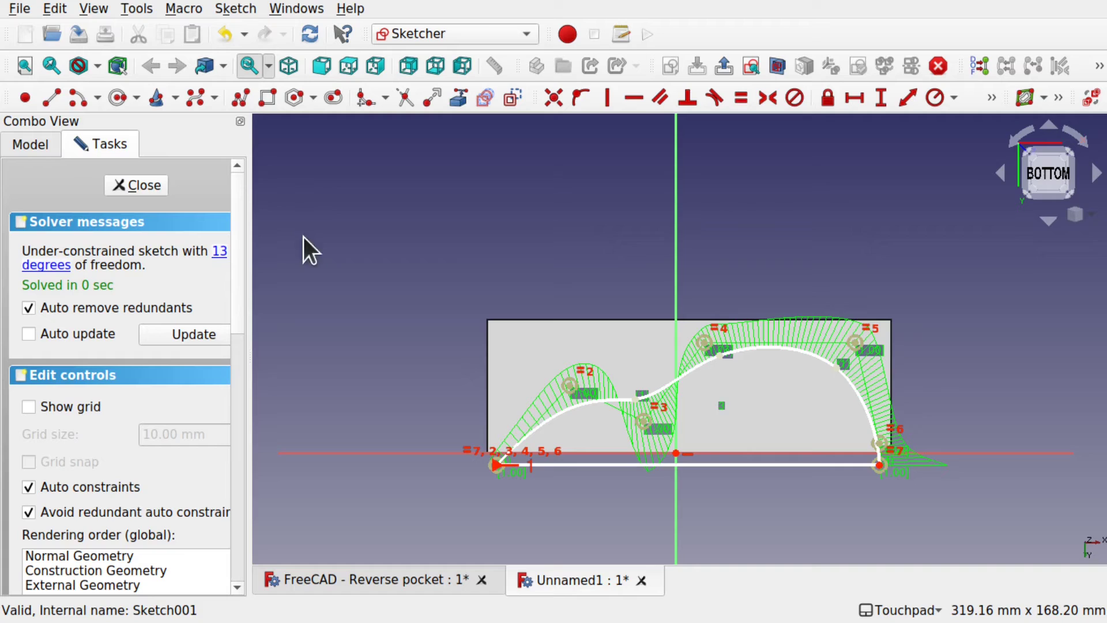
{"action": "left_click", "coordinate": [267, 98]}
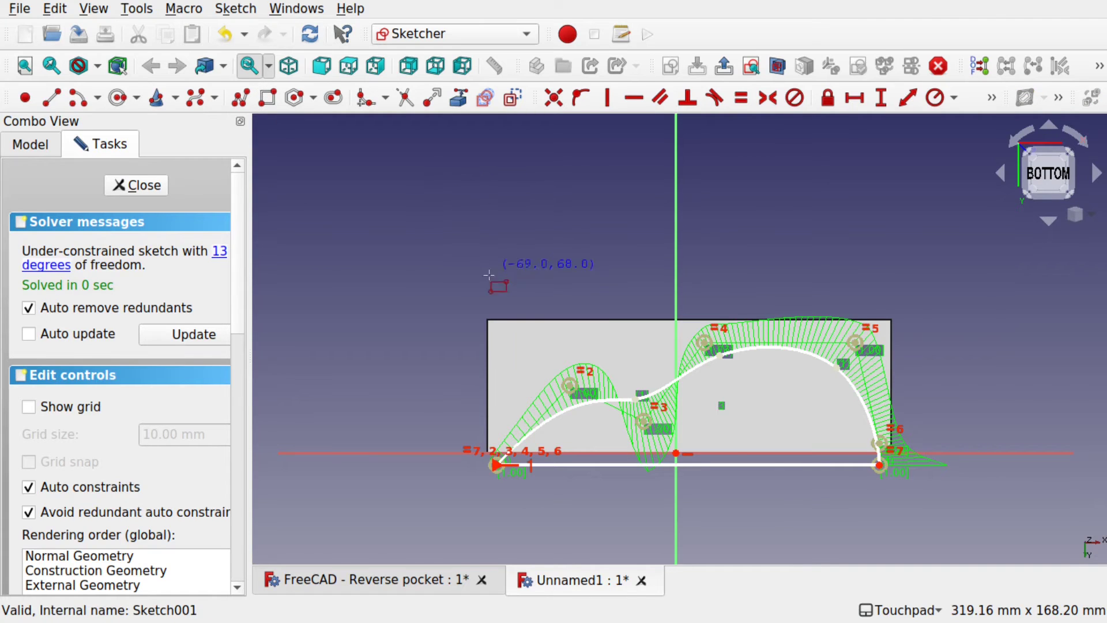
{"action": "left_click", "coordinate": [457, 291]}
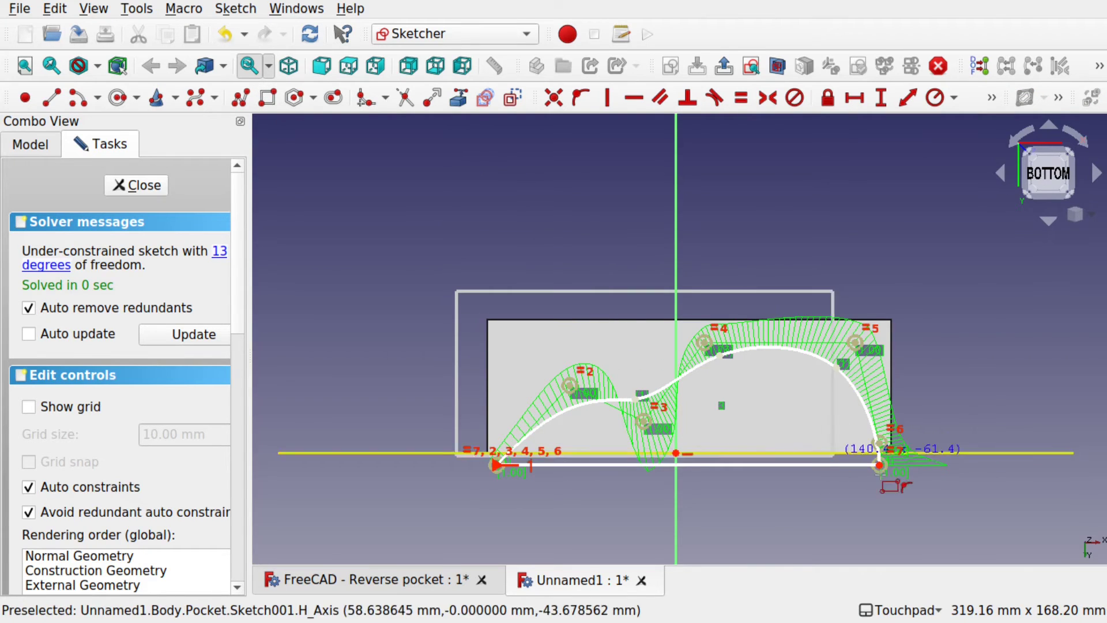
{"action": "left_click", "coordinate": [955, 506]}
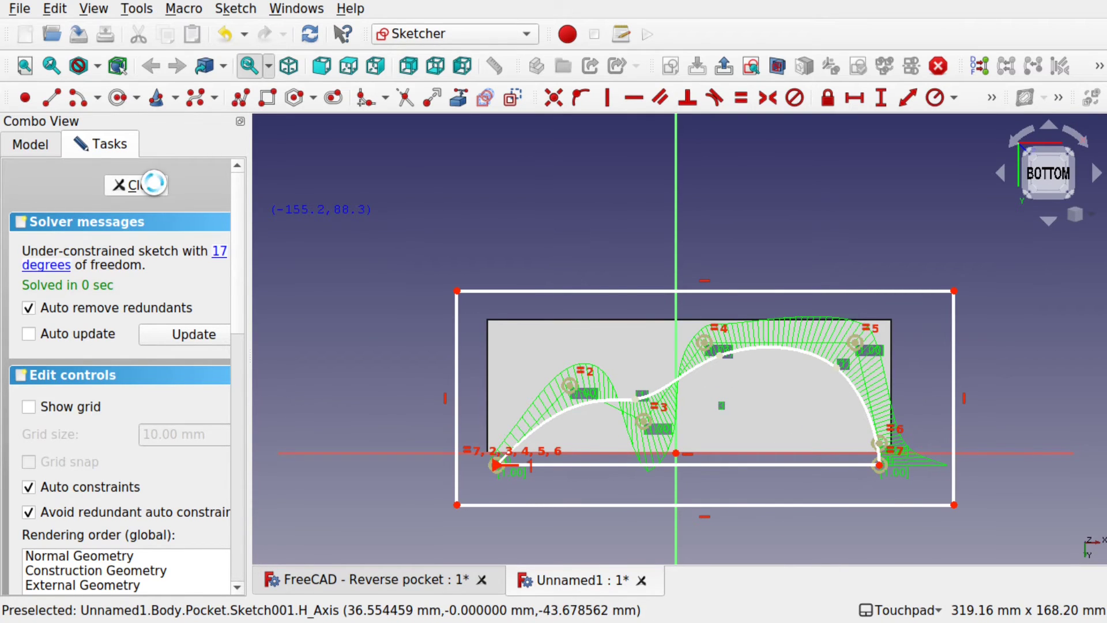
{"action": "left_click", "coordinate": [137, 185]}
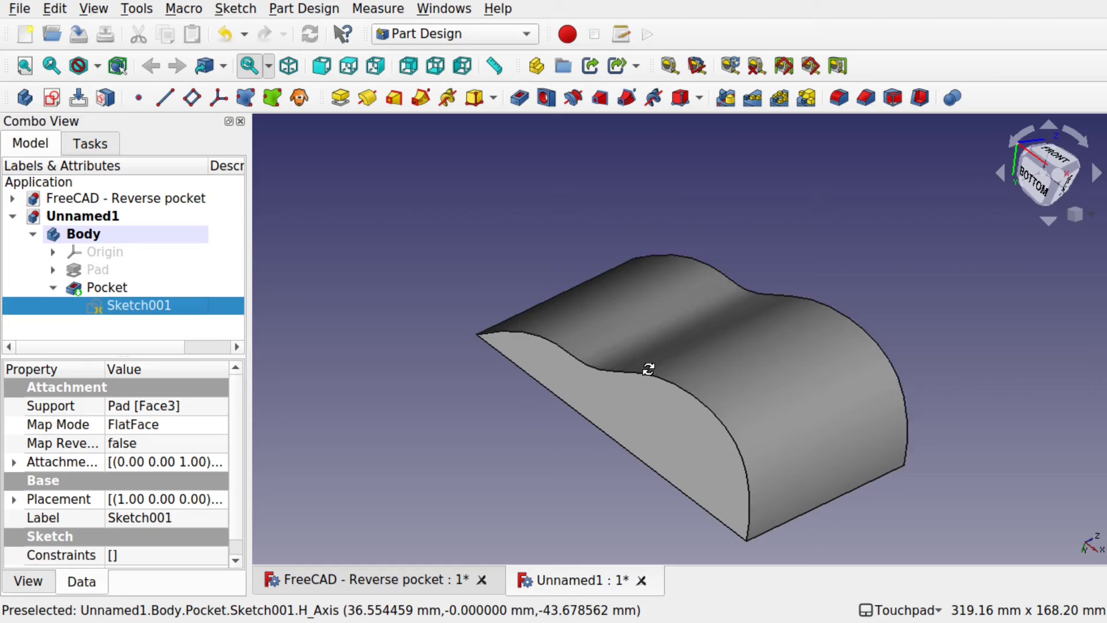
Step: Orbit around the body to inspect the pocket, then open Sketch001 for editing
{"action": "left_click_drag", "start_coordinate": [649, 369], "coordinate": [664, 361], "text": "alt"}
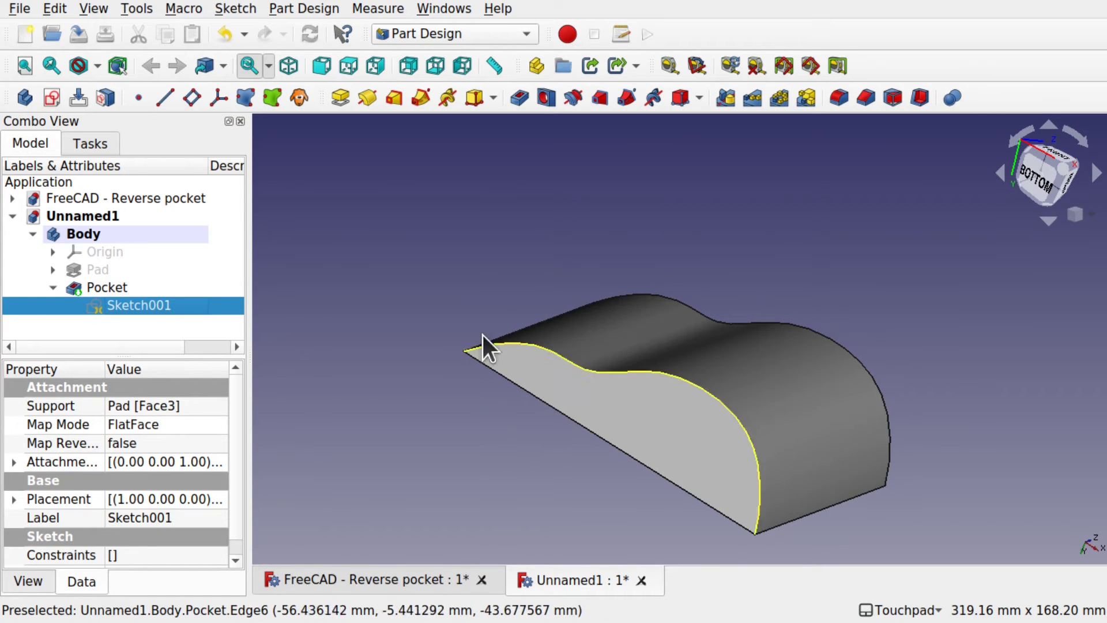
{"action": "left_click_drag", "start_coordinate": [569, 490], "coordinate": [673, 443], "text": "alt"}
{"action": "left_click_drag", "start_coordinate": [700, 490], "coordinate": [658, 525], "text": "alt"}
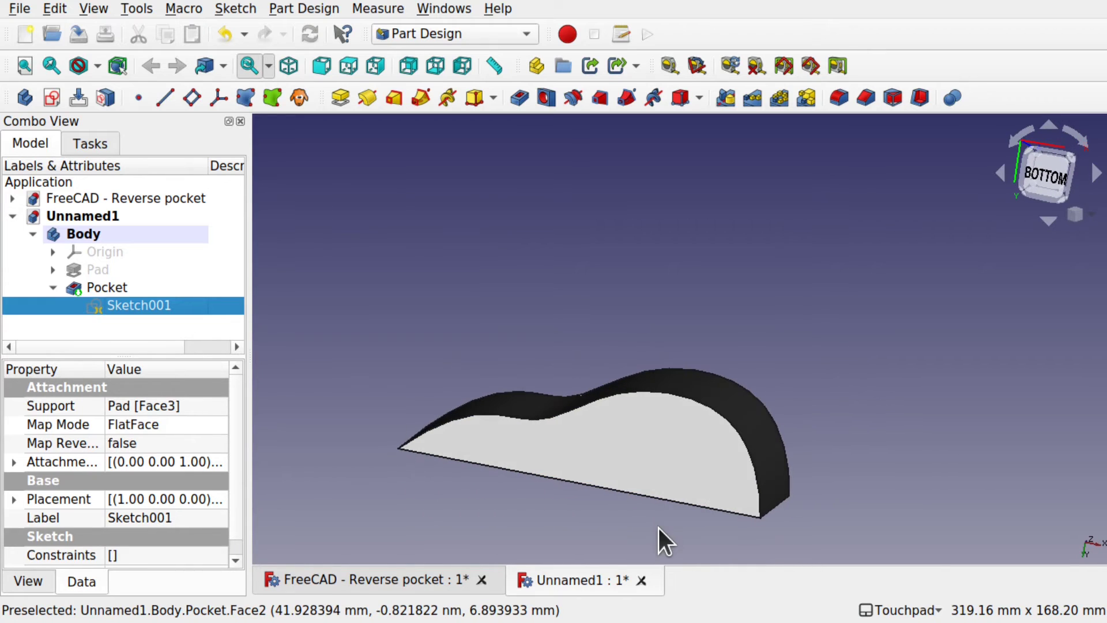
{"action": "double_click", "coordinate": [150, 307]}
{"action": "left_click_drag", "start_coordinate": [732, 486], "coordinate": [751, 409], "text": "shift"}
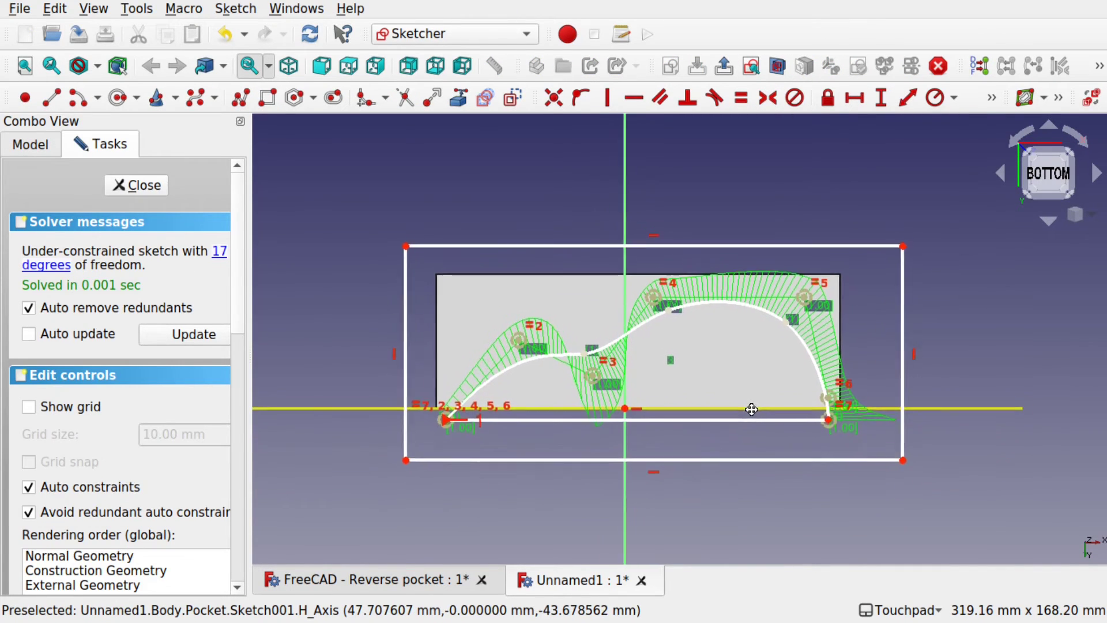
{"action": "scroll", "coordinate": [719, 389], "scroll_direction": "up", "scroll_amount": 3}
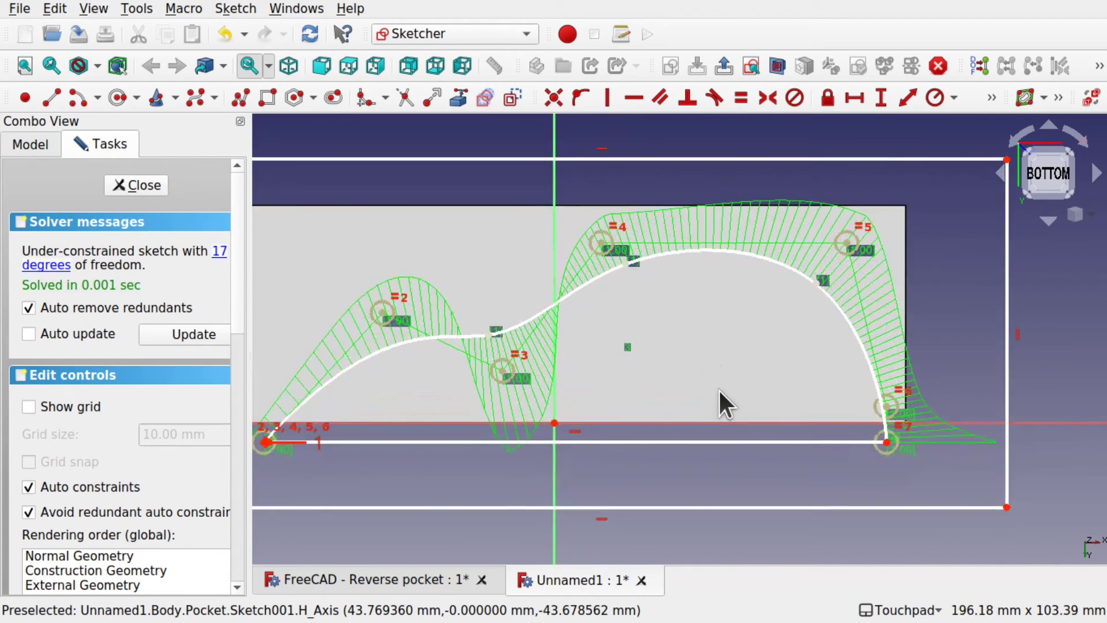
{"action": "scroll", "coordinate": [719, 389], "scroll_direction": "down", "scroll_amount": 2}
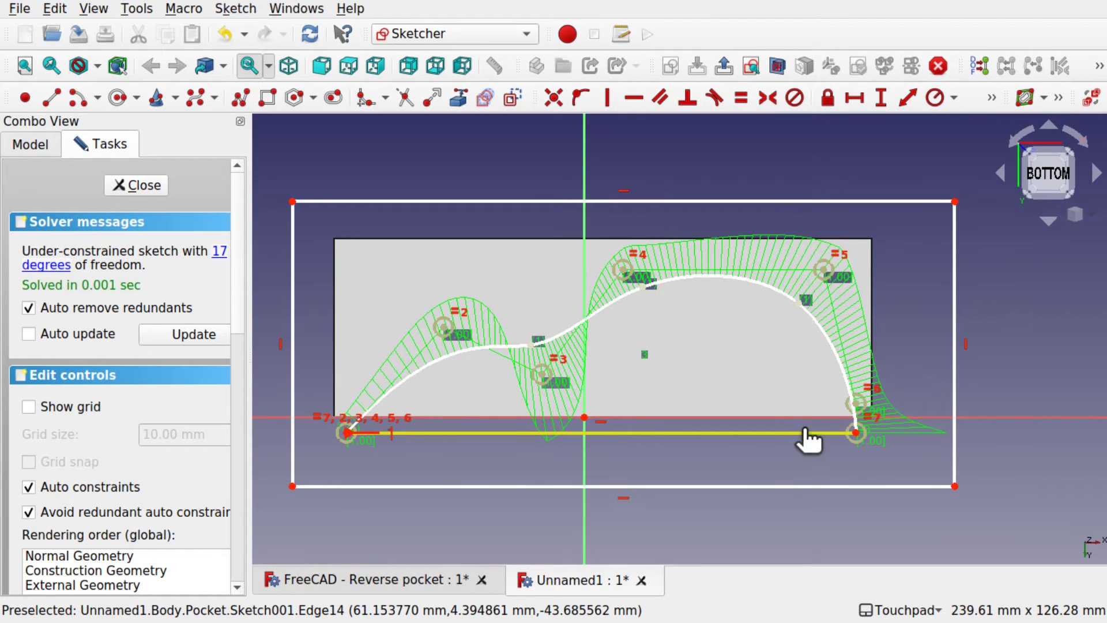
Step: Move the profile's bottom edge up onto the horizontal axis, restore it below, and close the sketch
{"action": "left_click_drag", "start_coordinate": [811, 428], "coordinate": [815, 404]}
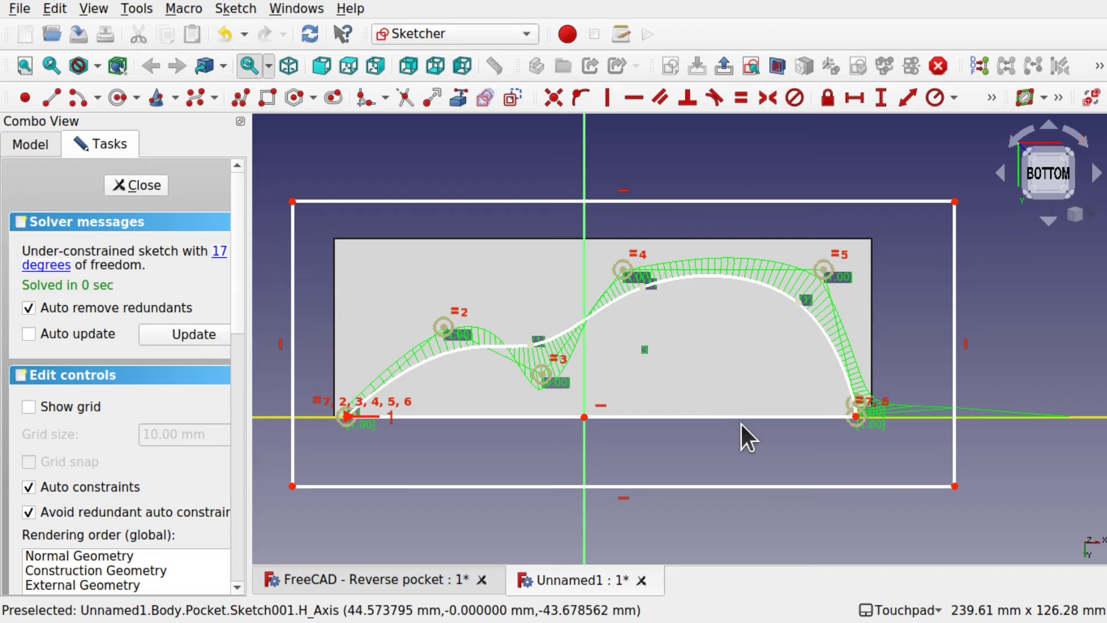
{"action": "left_click_drag", "start_coordinate": [744, 417], "coordinate": [742, 437]}
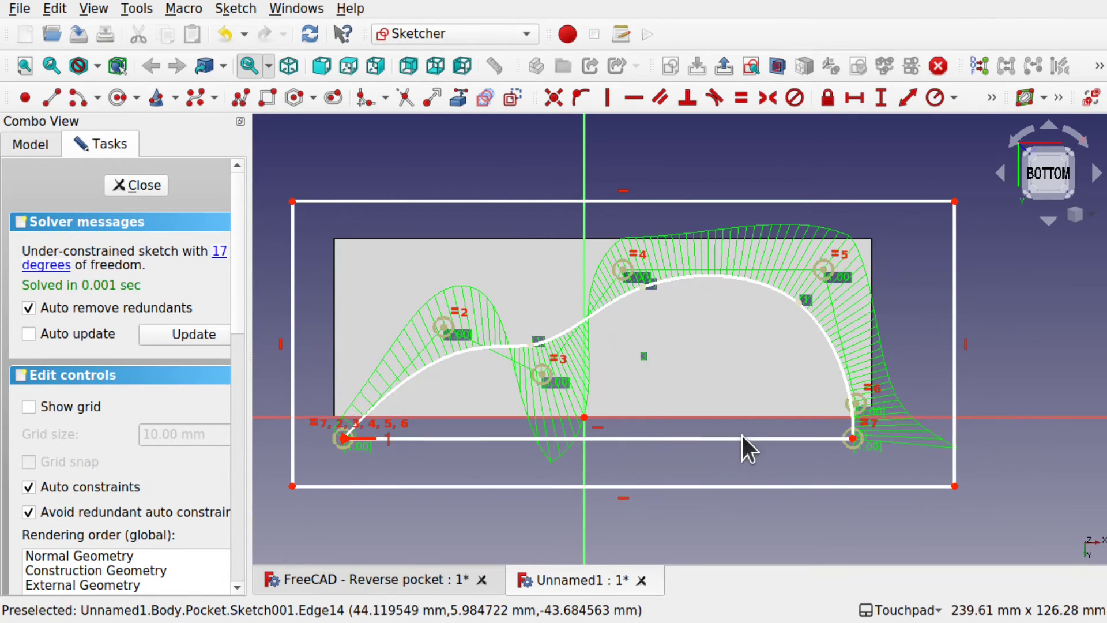
{"action": "left_click", "coordinate": [142, 185]}
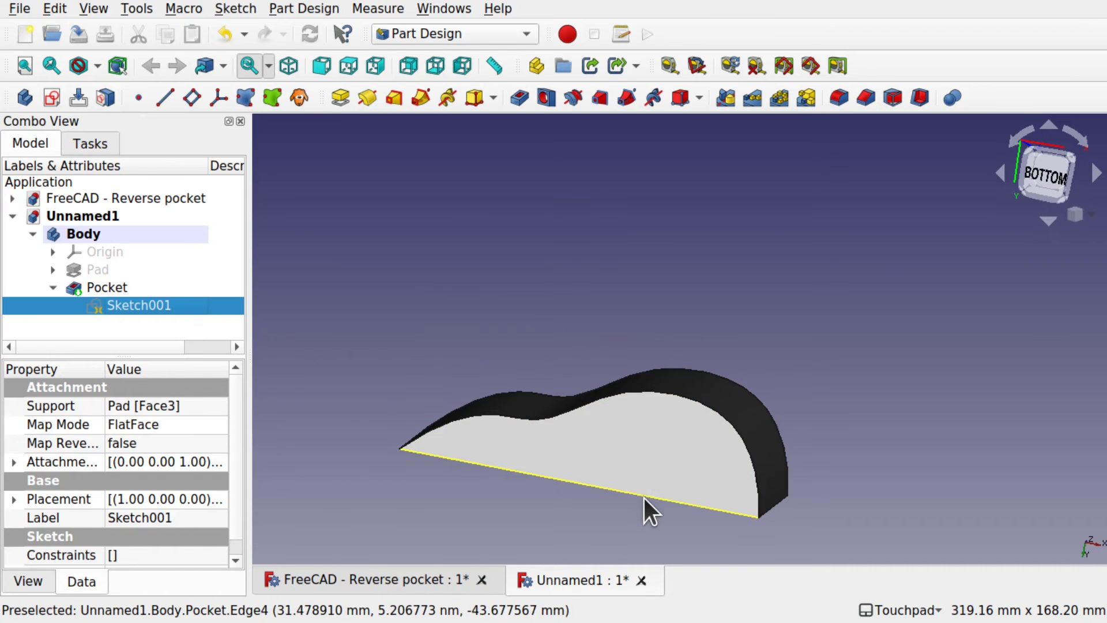
{"action": "left_click_drag", "start_coordinate": [645, 509], "coordinate": [662, 297], "text": "alt"}
Step: Start a new sketch on the flat rear face and draw a circle of radius about 41.5 centred on the origin
{"action": "left_click", "coordinate": [658, 296]}
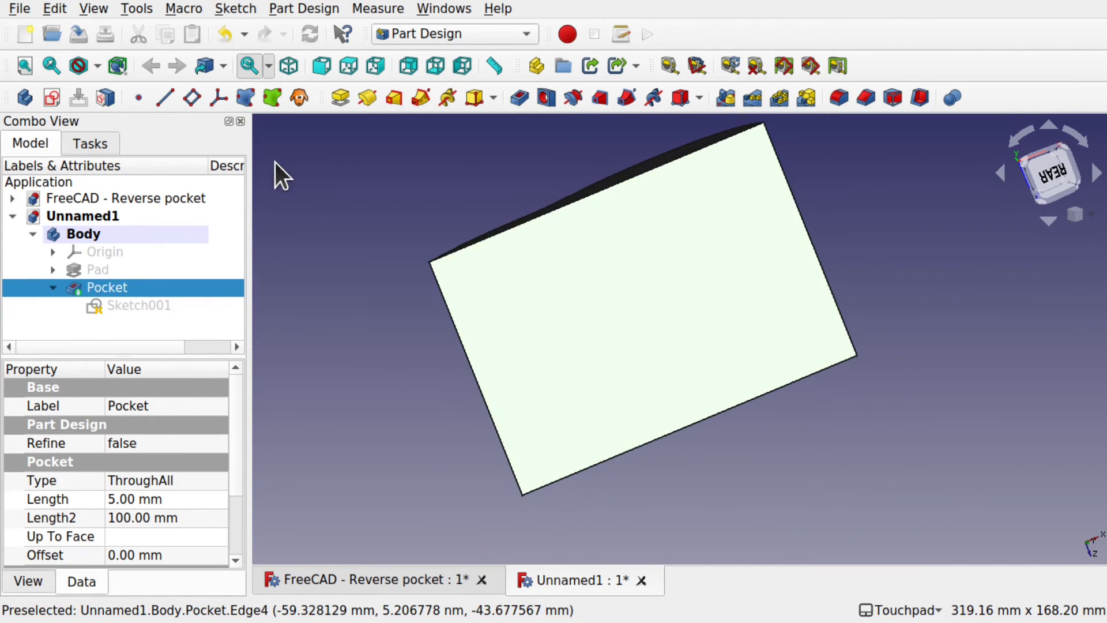
{"action": "left_click", "coordinate": [50, 98]}
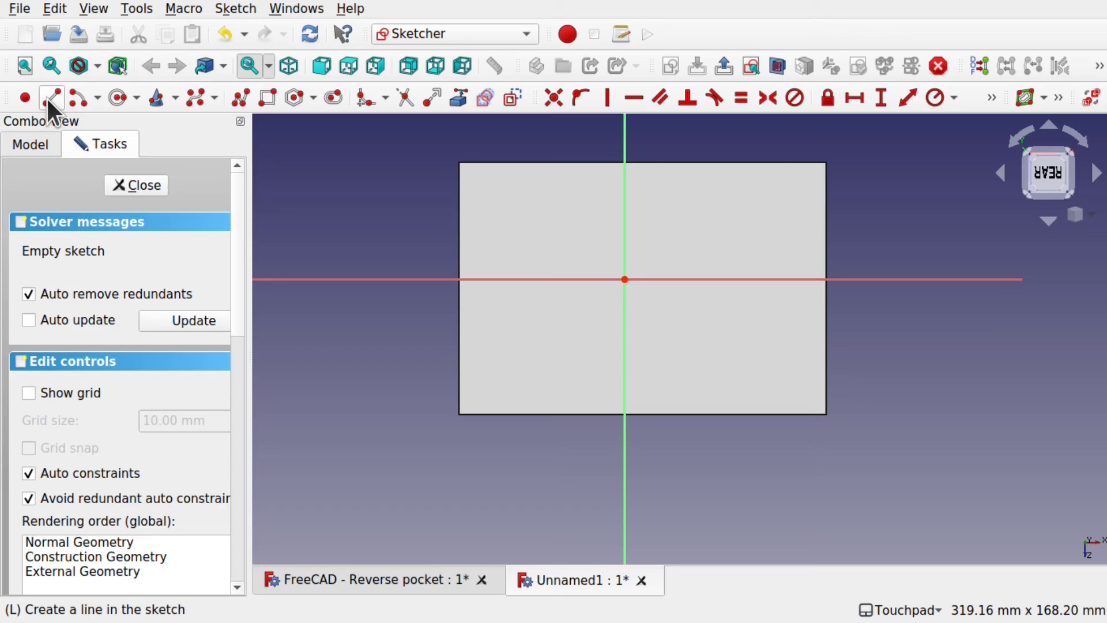
{"action": "left_click", "coordinate": [117, 99]}
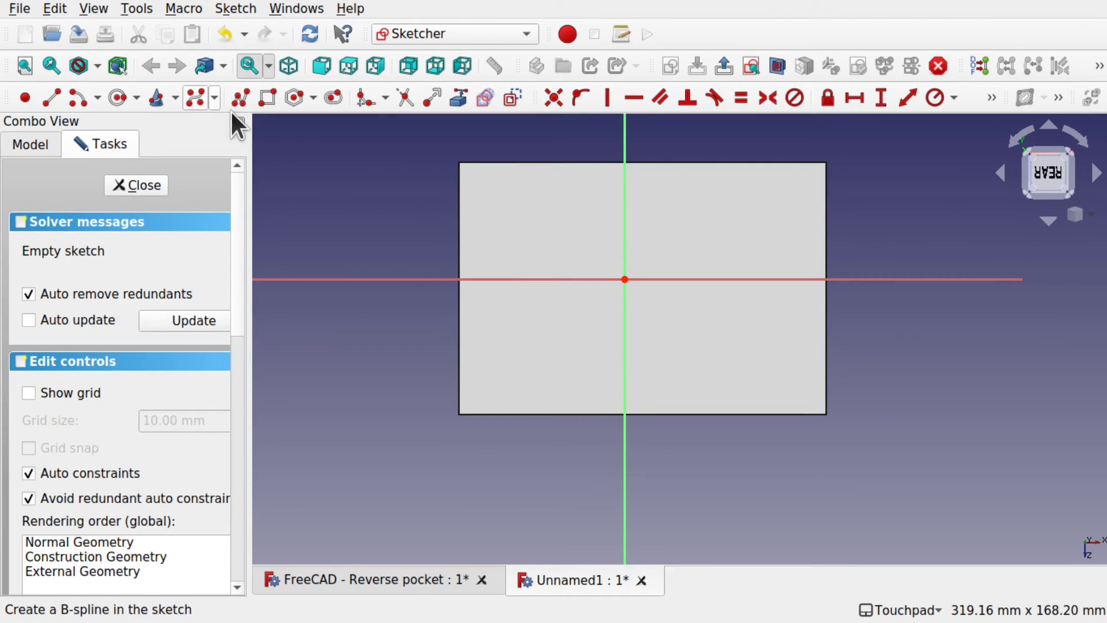
{"action": "left_click", "coordinate": [625, 280]}
{"action": "left_click", "coordinate": [730, 317]}
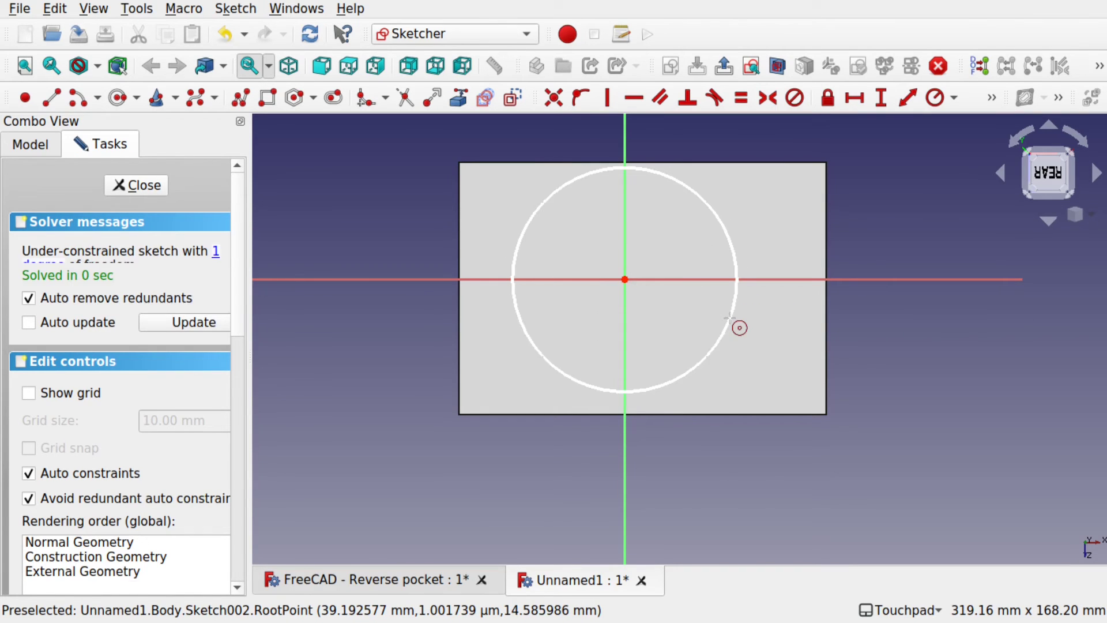
Step: Draw a rectangle enclosing the whole rear face around the circle and close the sketch
{"action": "left_click", "coordinate": [267, 99]}
{"action": "left_click", "coordinate": [439, 132]}
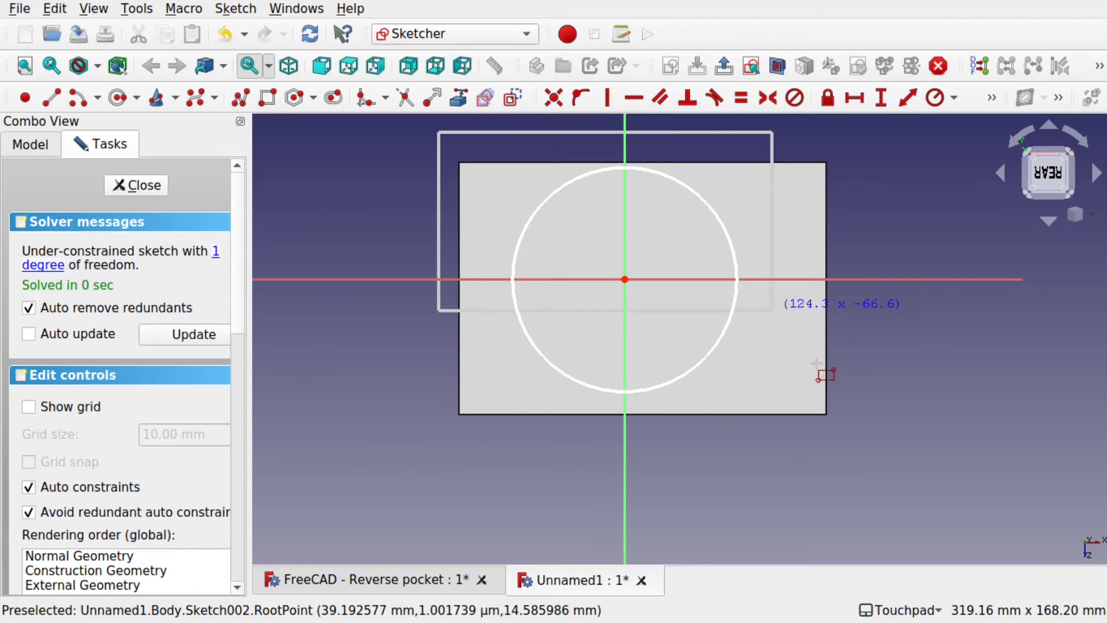
{"action": "left_click", "coordinate": [875, 451]}
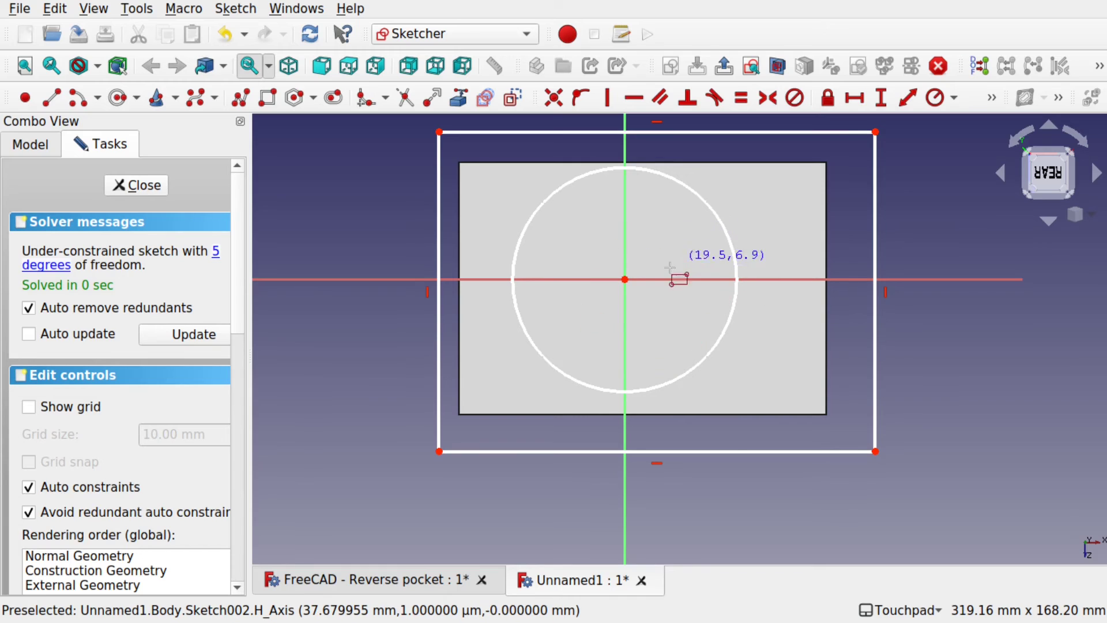
{"action": "left_click", "coordinate": [128, 183]}
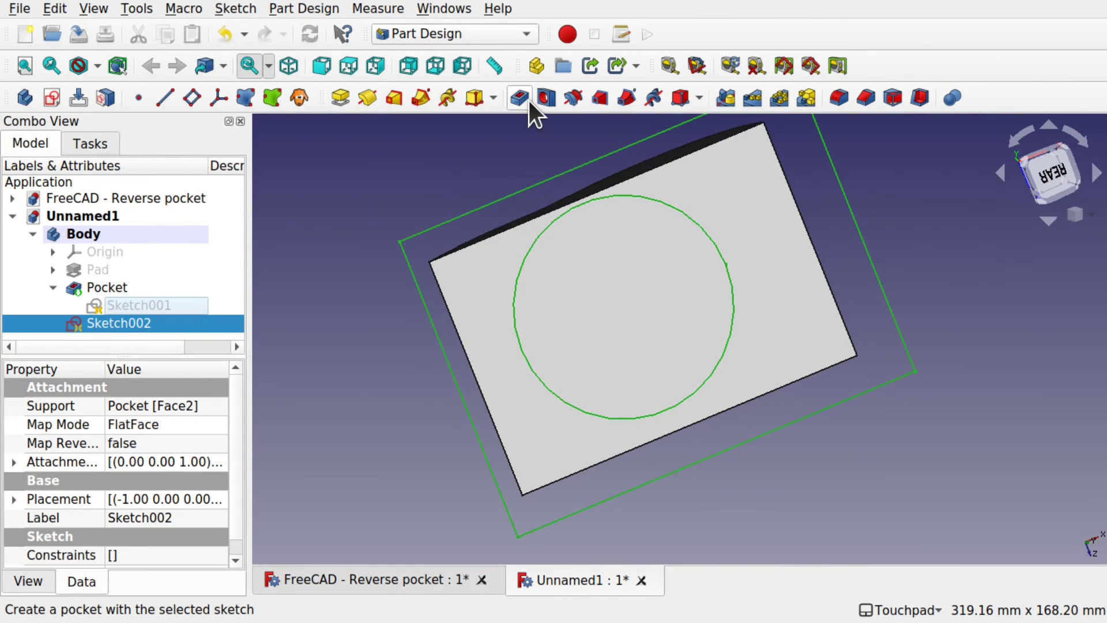
Step: Create a Through all pocket from Sketch002 and confirm it, leaving only the circle's interior
{"action": "left_click", "coordinate": [524, 99]}
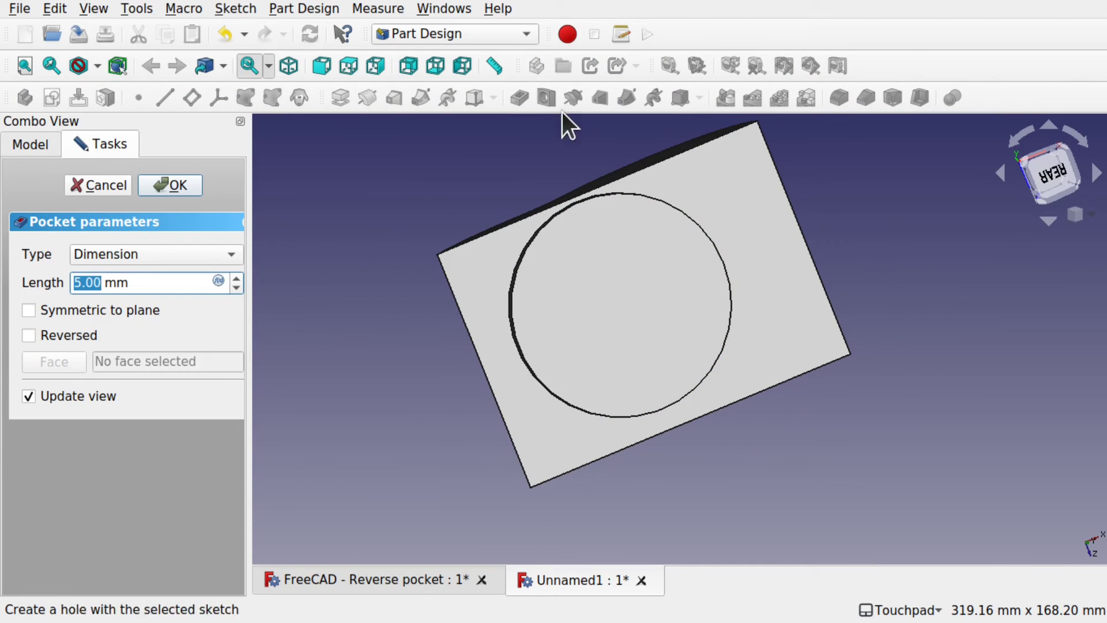
{"action": "left_click_drag", "start_coordinate": [562, 112], "coordinate": [590, 283], "text": "alt"}
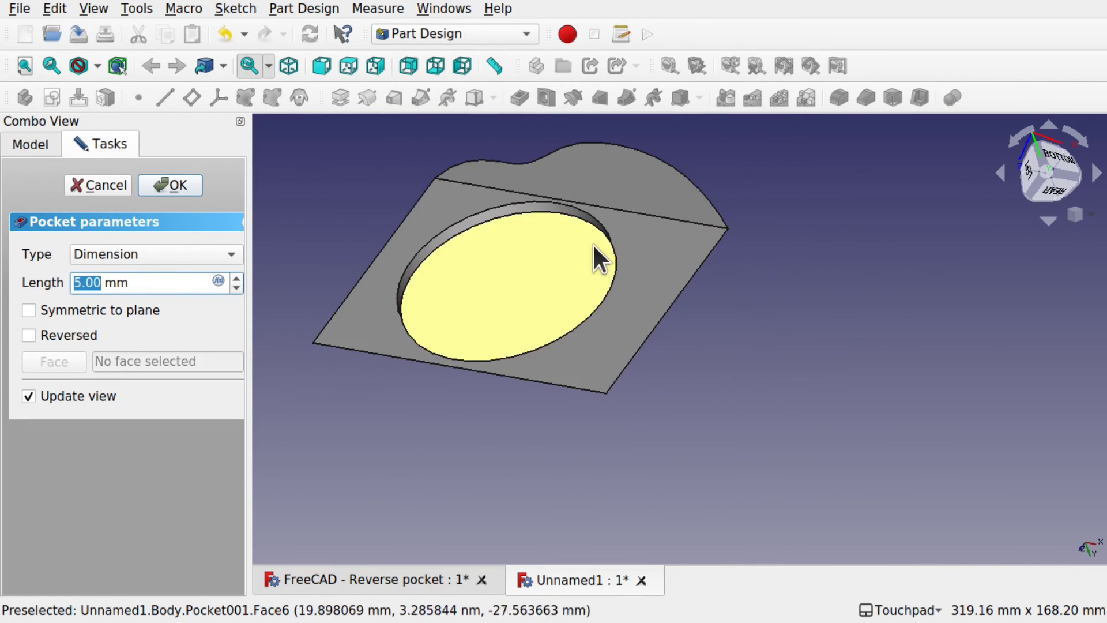
{"action": "left_click_drag", "start_coordinate": [593, 244], "coordinate": [492, 237], "text": "alt"}
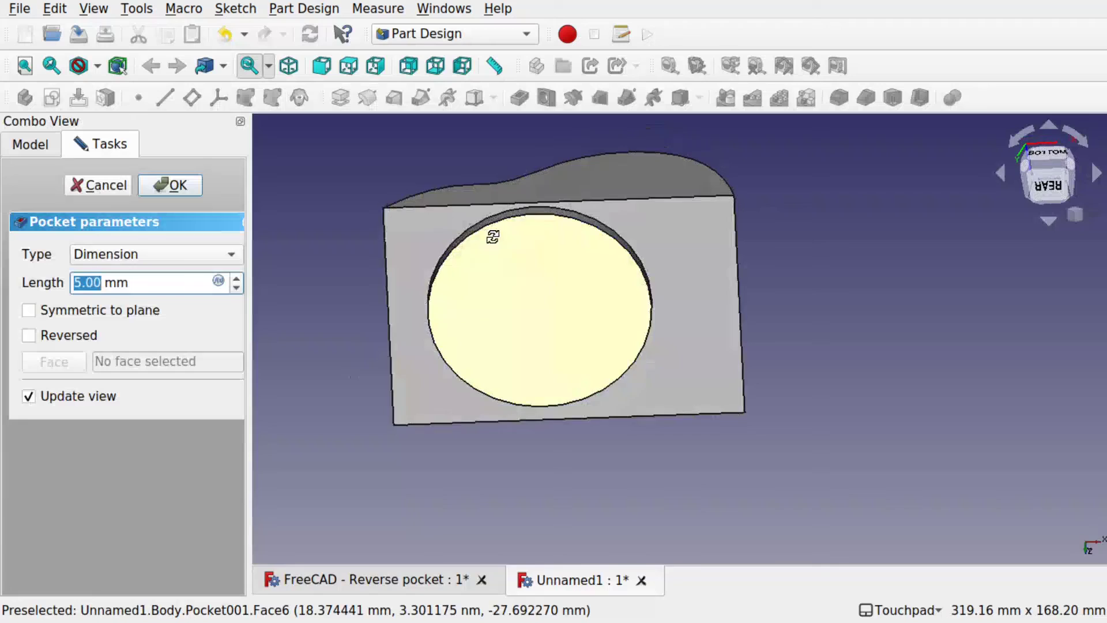
{"action": "left_click_drag", "start_coordinate": [683, 236], "coordinate": [520, 366], "text": "alt"}
{"action": "left_click_drag", "start_coordinate": [691, 365], "coordinate": [655, 244], "text": "alt"}
{"action": "left_click", "coordinate": [124, 254]}
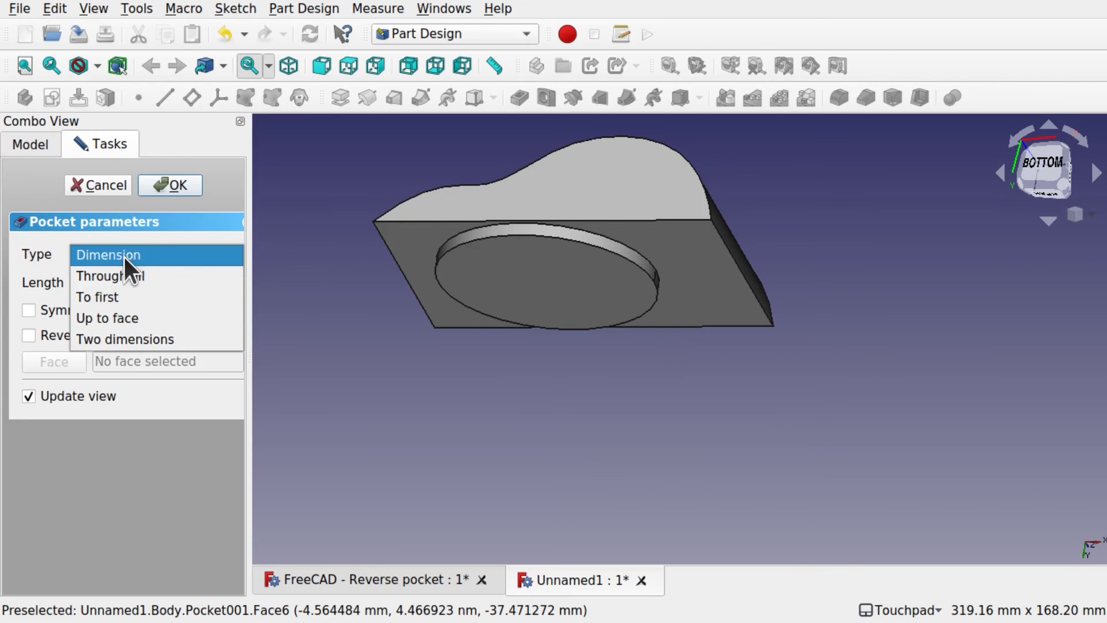
{"action": "left_click", "coordinate": [136, 277]}
{"action": "left_click_drag", "start_coordinate": [511, 164], "coordinate": [689, 296], "text": "alt"}
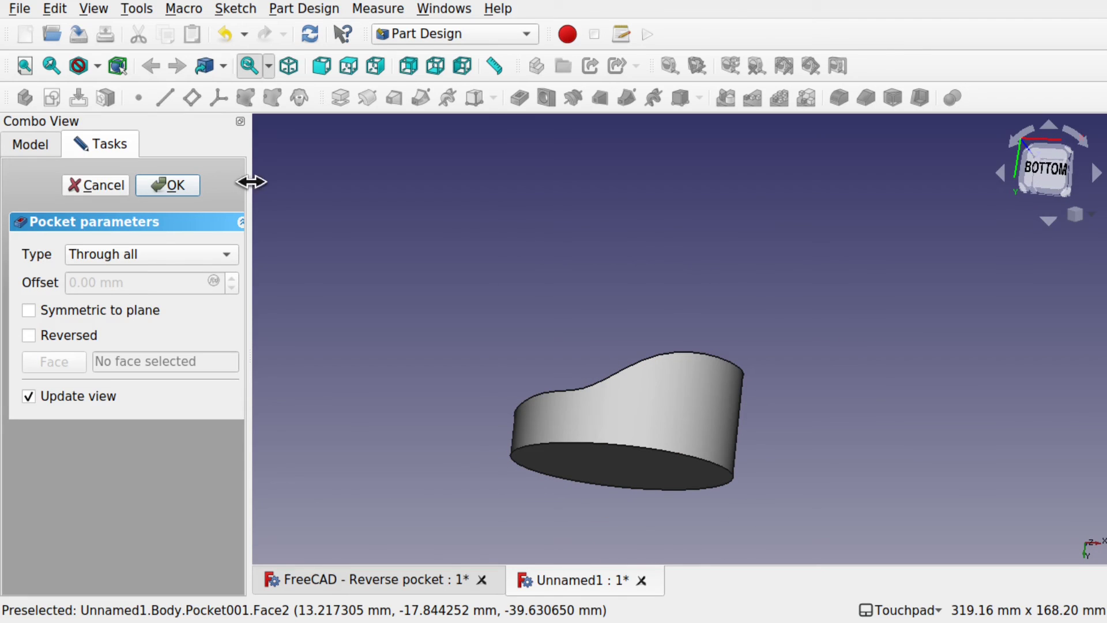
{"action": "key", "text": "Return"}
{"action": "left_click_drag", "start_coordinate": [558, 300], "coordinate": [592, 331], "text": "alt"}
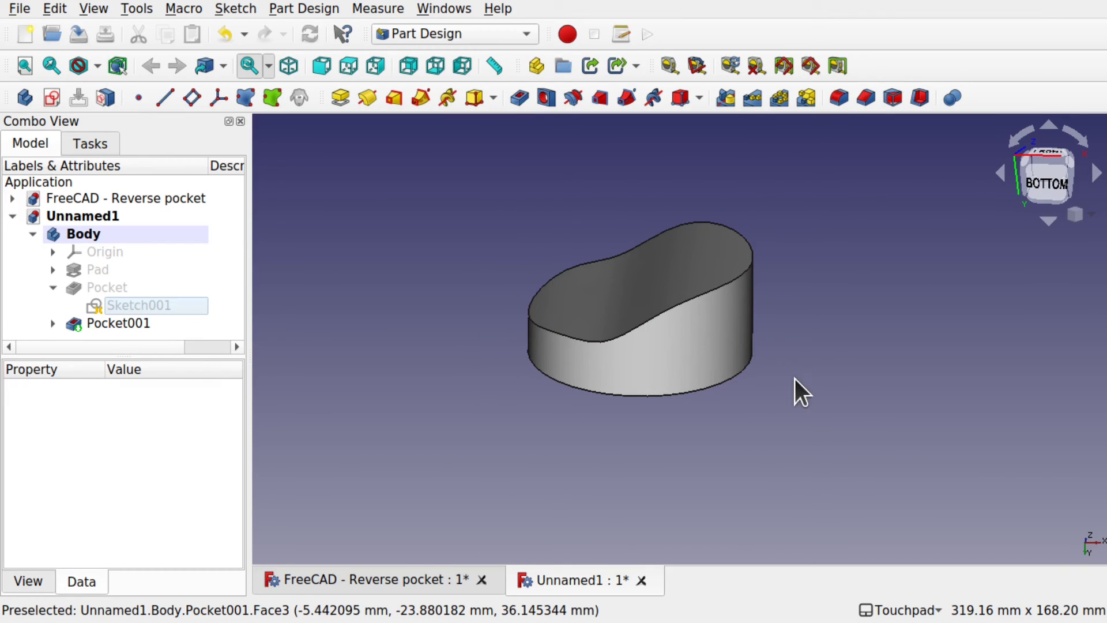
Step: Open Sketch001 and apply a Block constraint to the B-spline profile
{"action": "left_click", "coordinate": [141, 304]}
{"action": "double_click", "coordinate": [142, 304]}
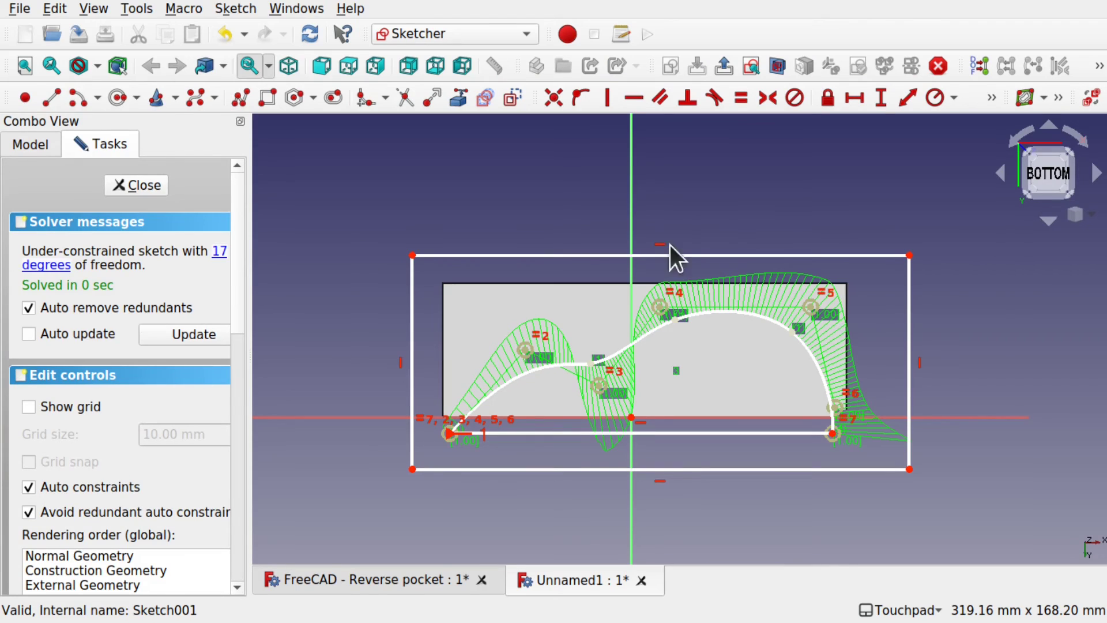
{"action": "left_click", "coordinate": [759, 313]}
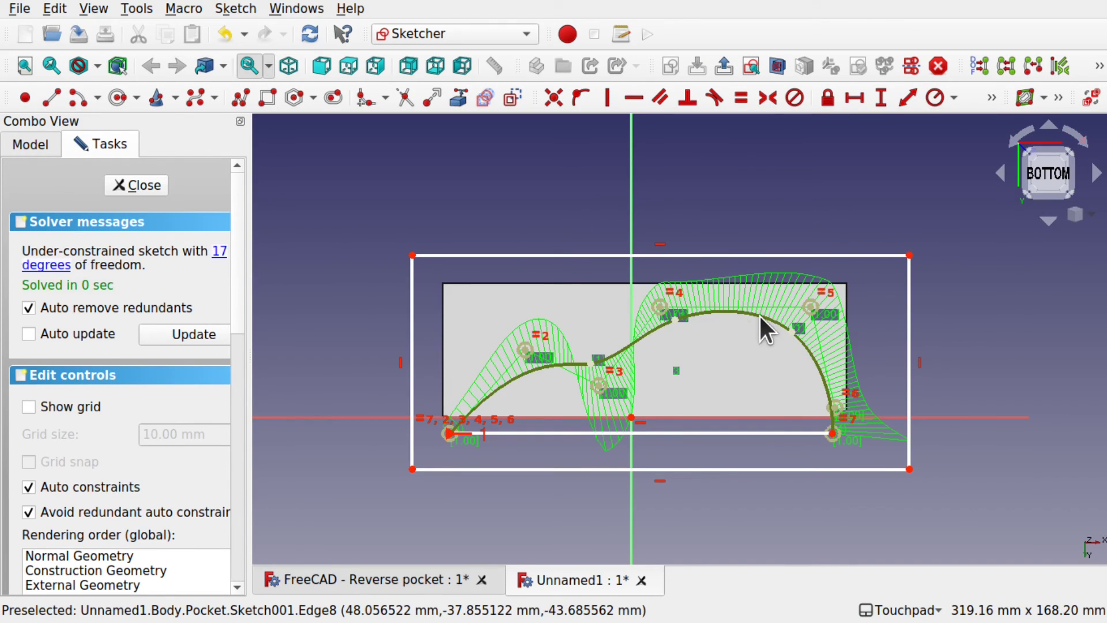
{"action": "left_click", "coordinate": [795, 97]}
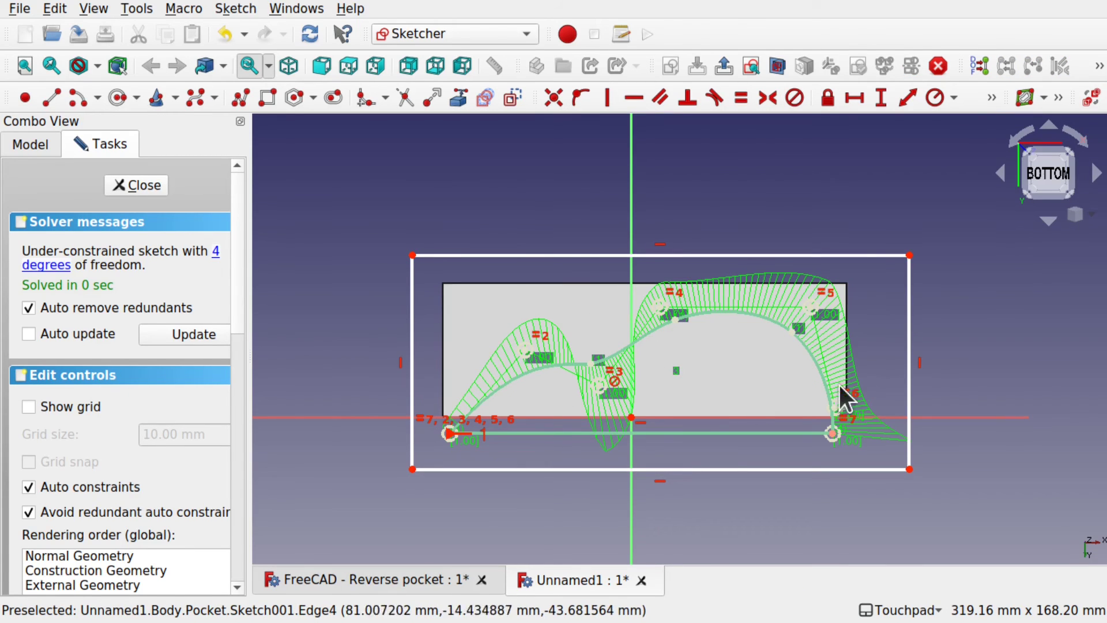
Step: Block all four outer rectangle edges so the sketch is fully constrained, then close it
{"action": "left_click", "coordinate": [708, 255]}
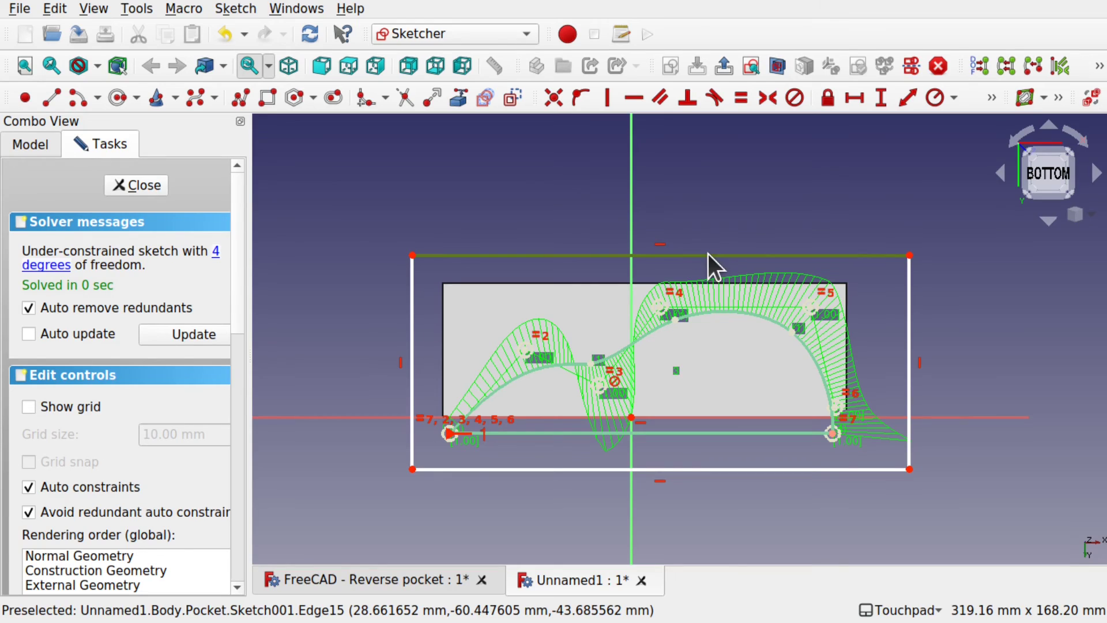
{"action": "left_click", "coordinate": [410, 383]}
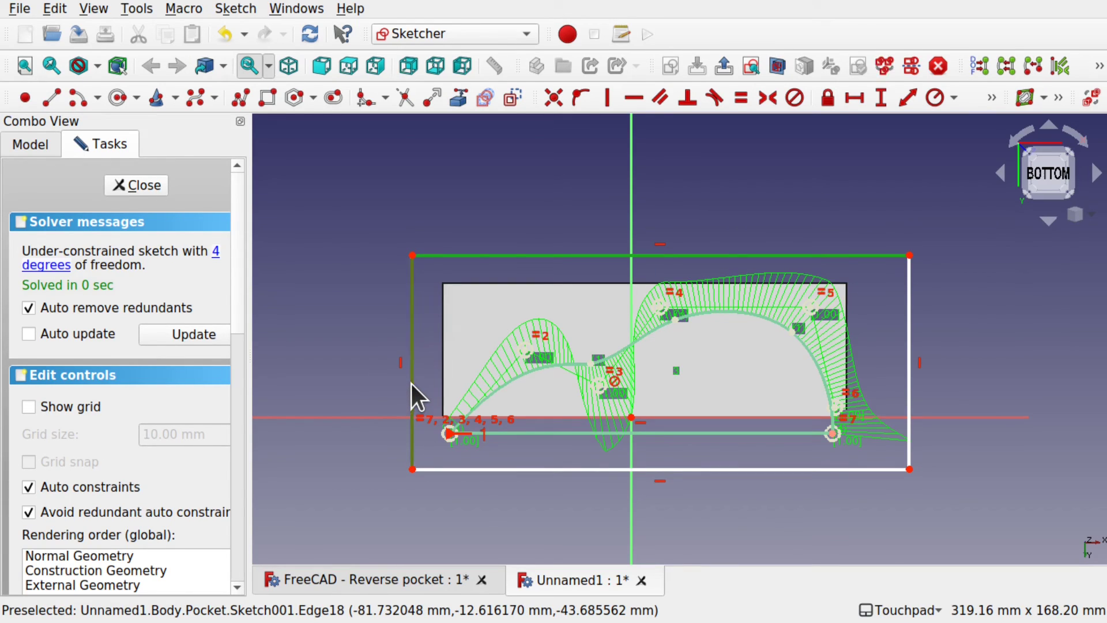
{"action": "left_click", "coordinate": [690, 469]}
{"action": "left_click", "coordinate": [910, 396]}
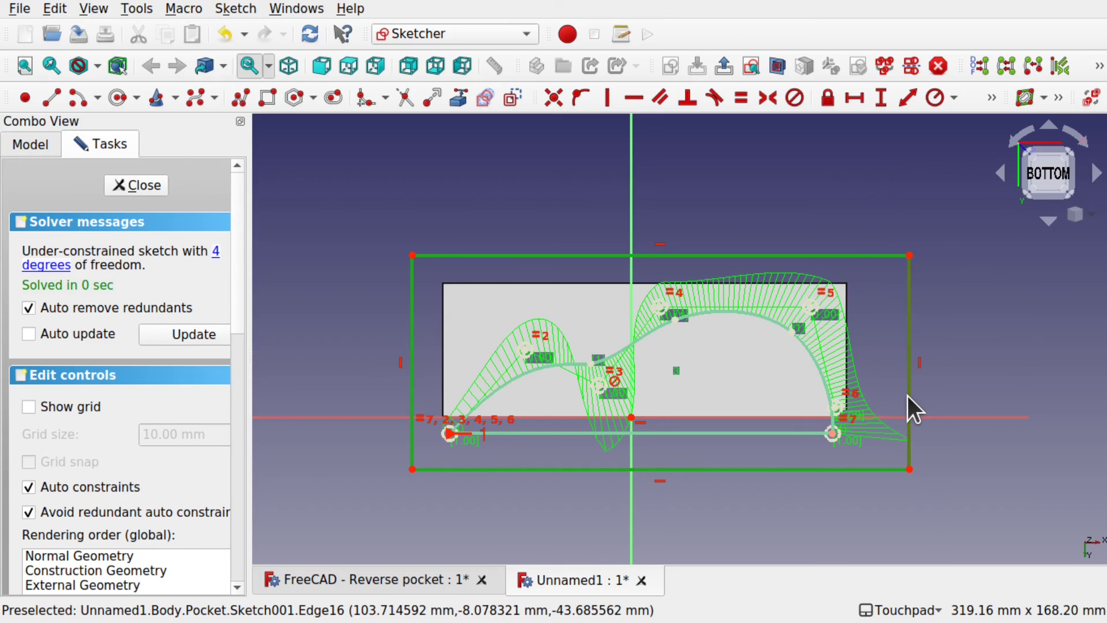
{"action": "left_click", "coordinate": [795, 98]}
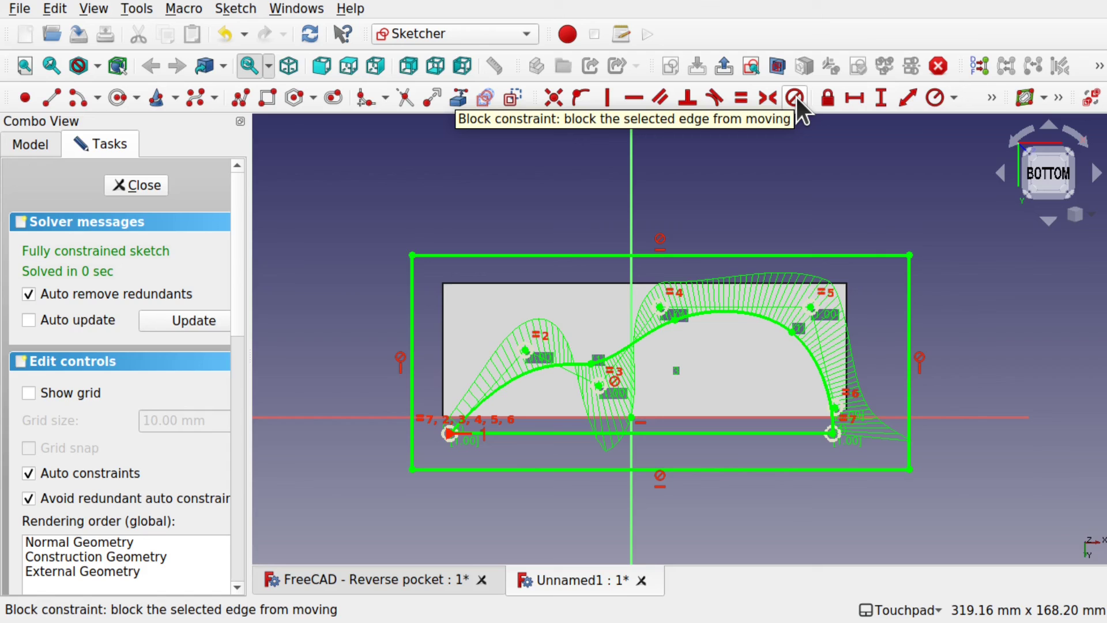
{"action": "left_click", "coordinate": [153, 192]}
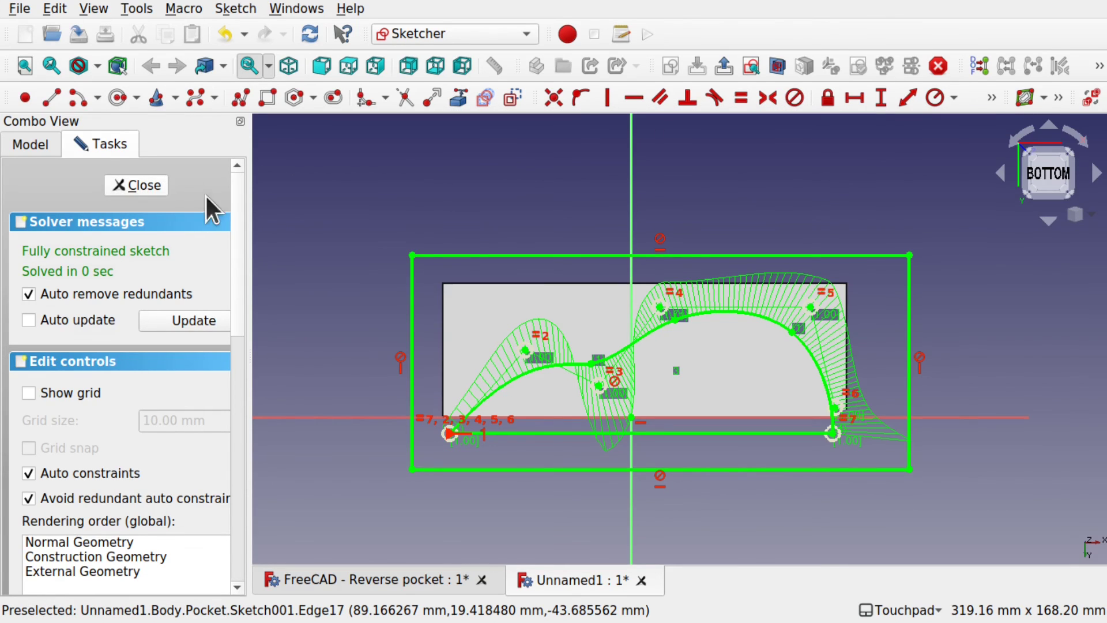
{"action": "middle_click_drag", "start_coordinate": [536, 296], "coordinate": [595, 377]}
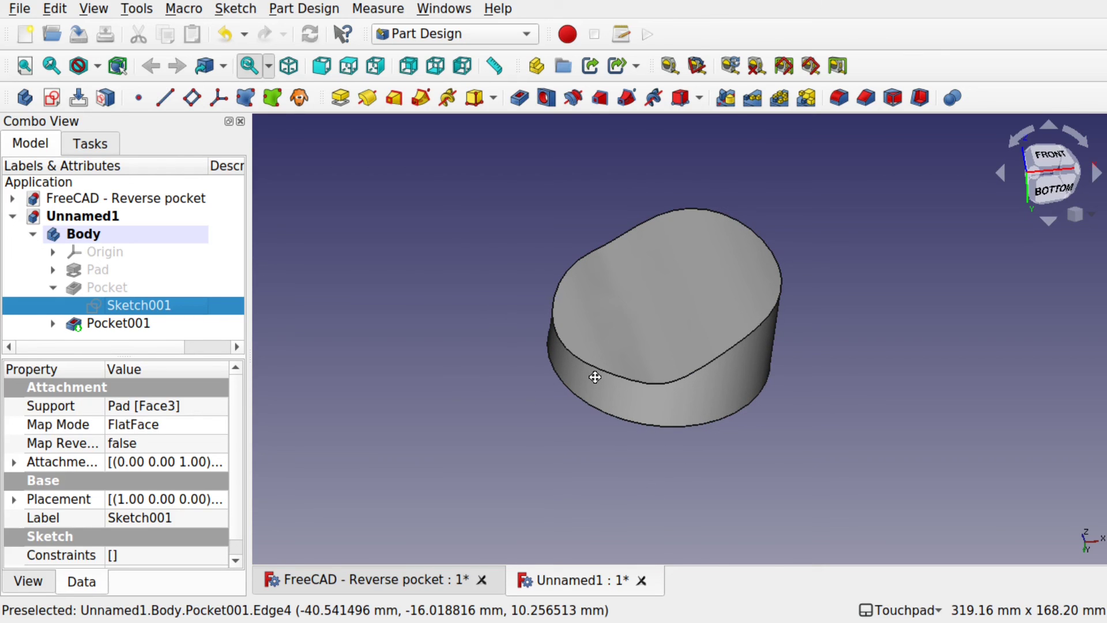